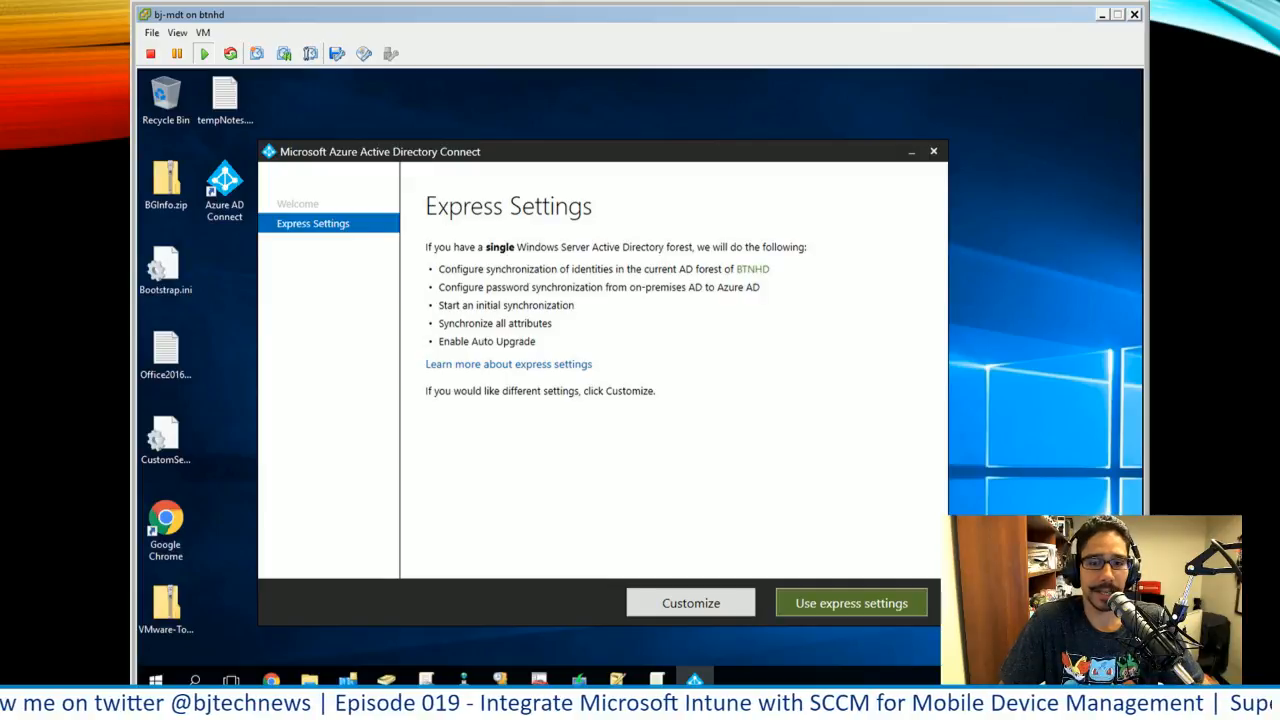
click(851, 603)
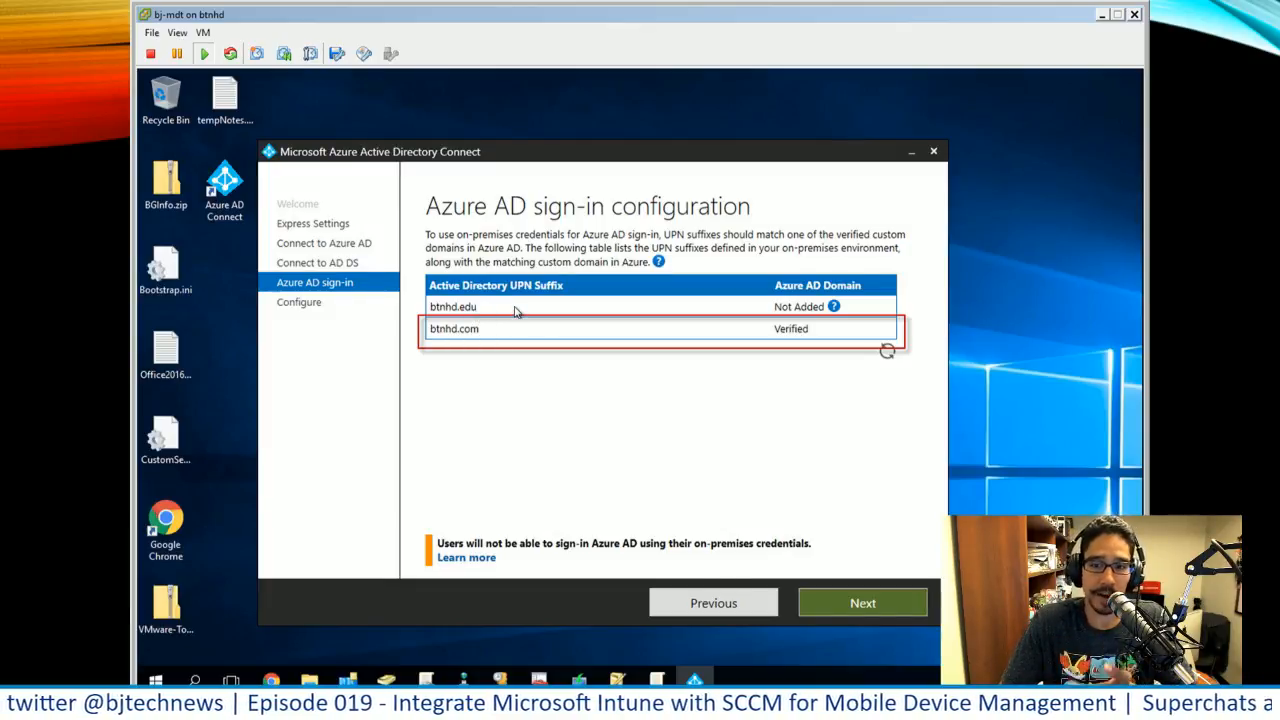
click(816, 548)
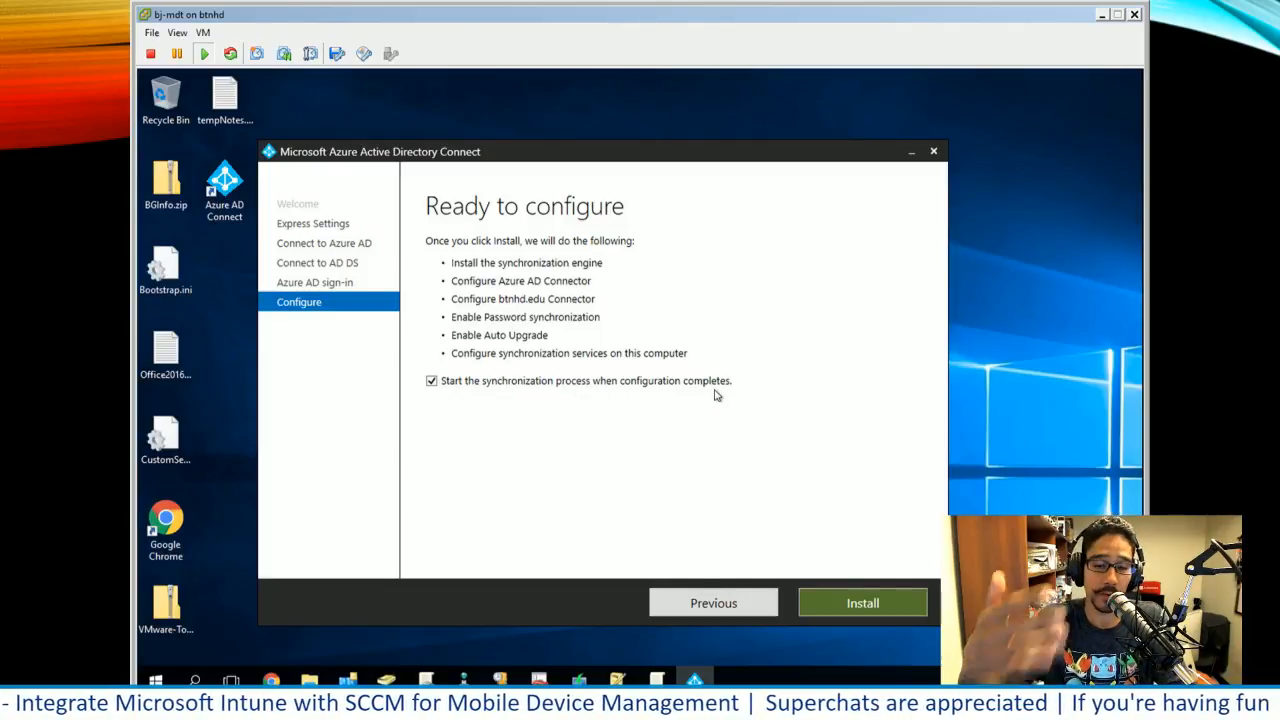
key(Return)
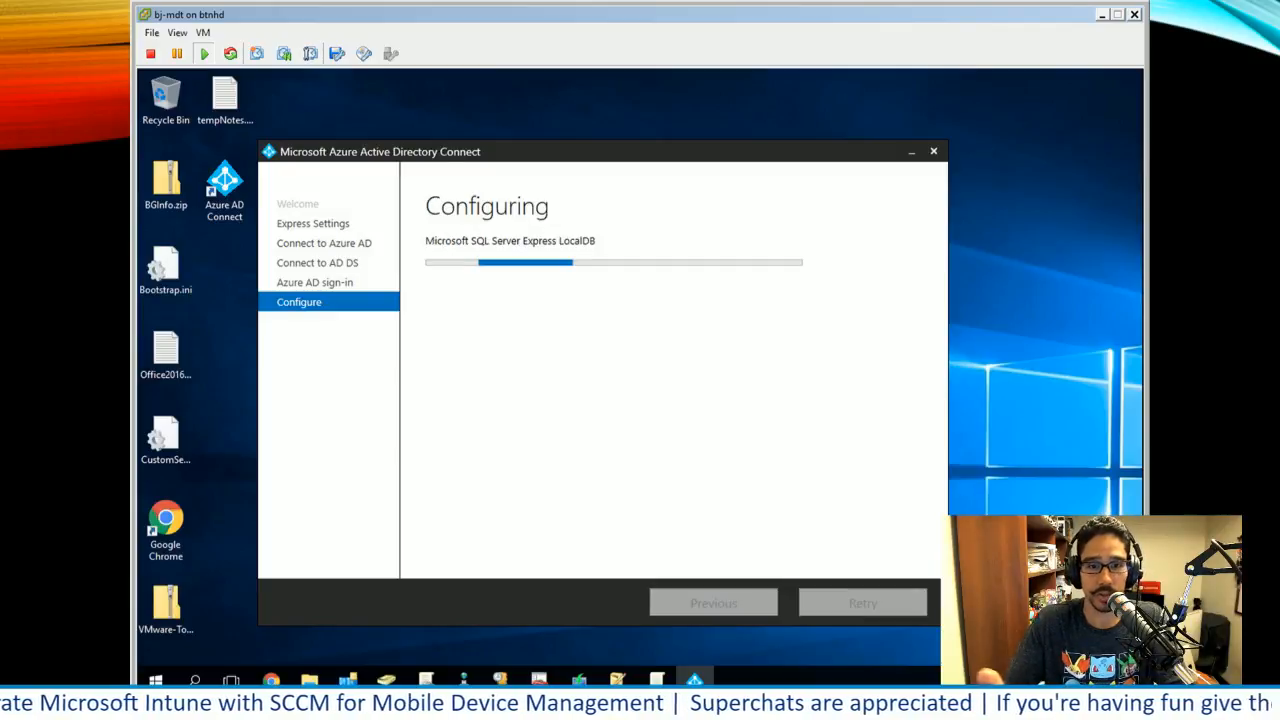
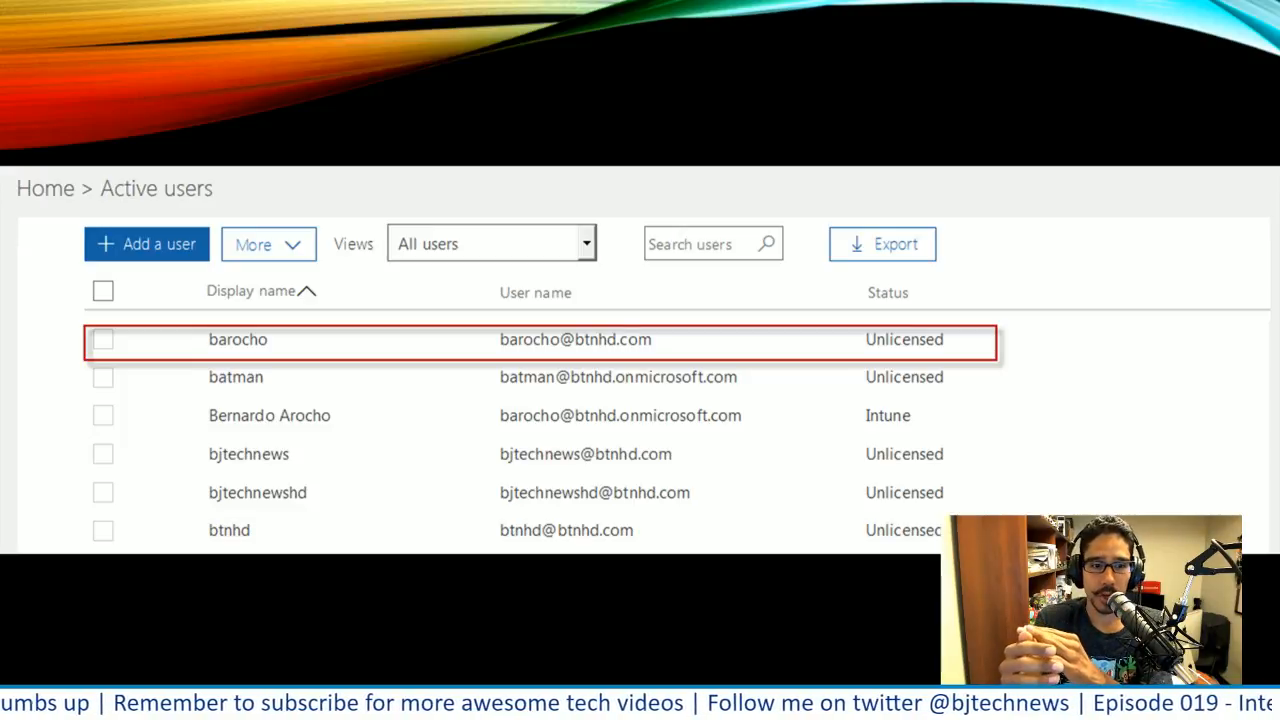
key(Right)
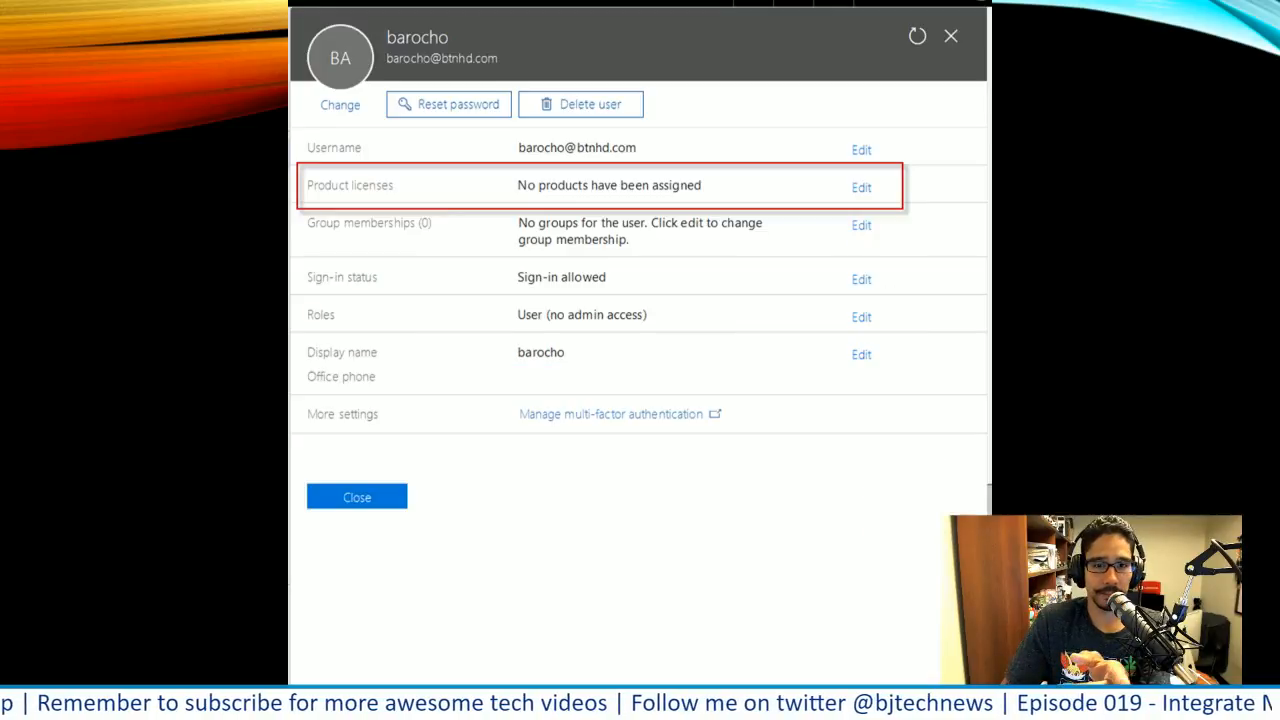
key(Left)
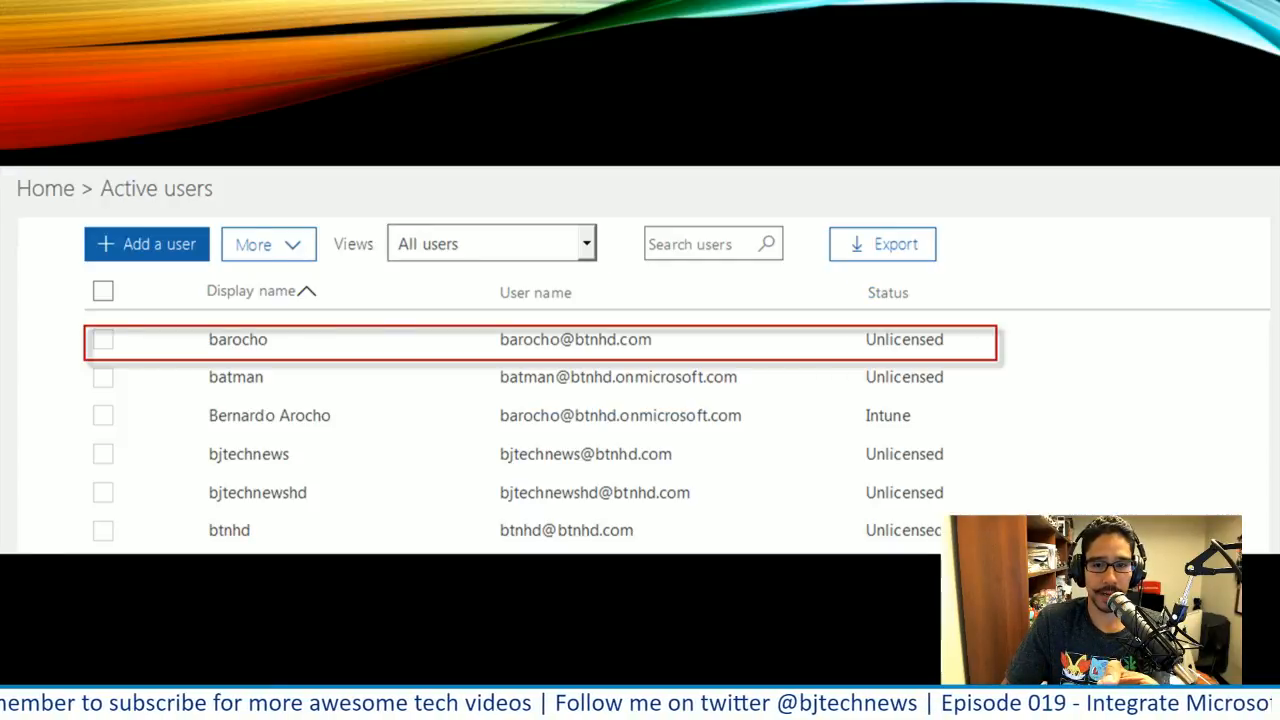
key(Right)
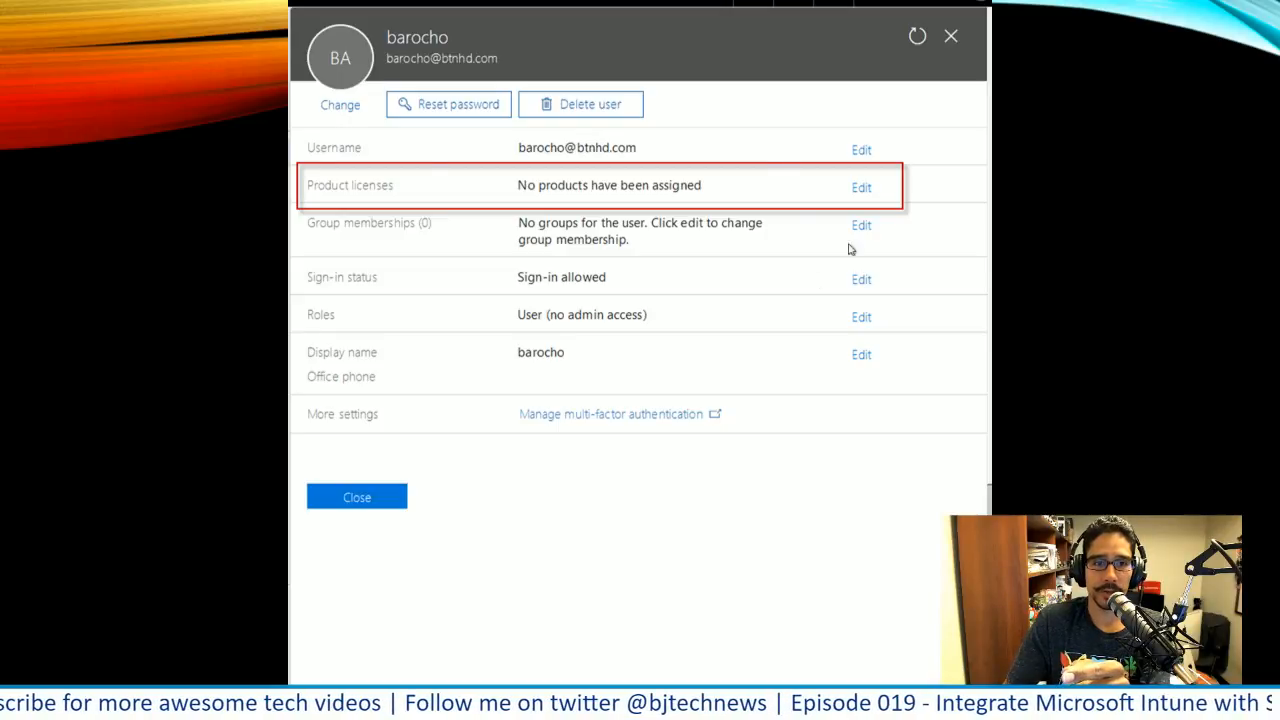
click(788, 204)
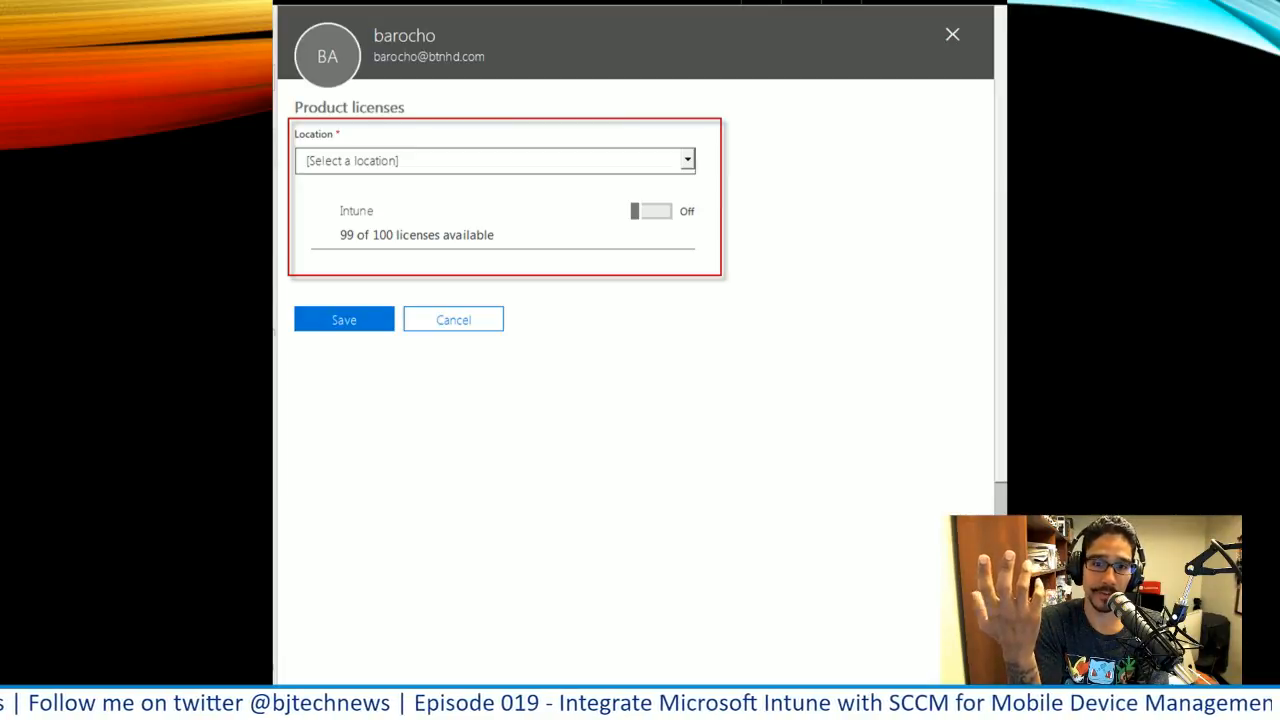
click(641, 245)
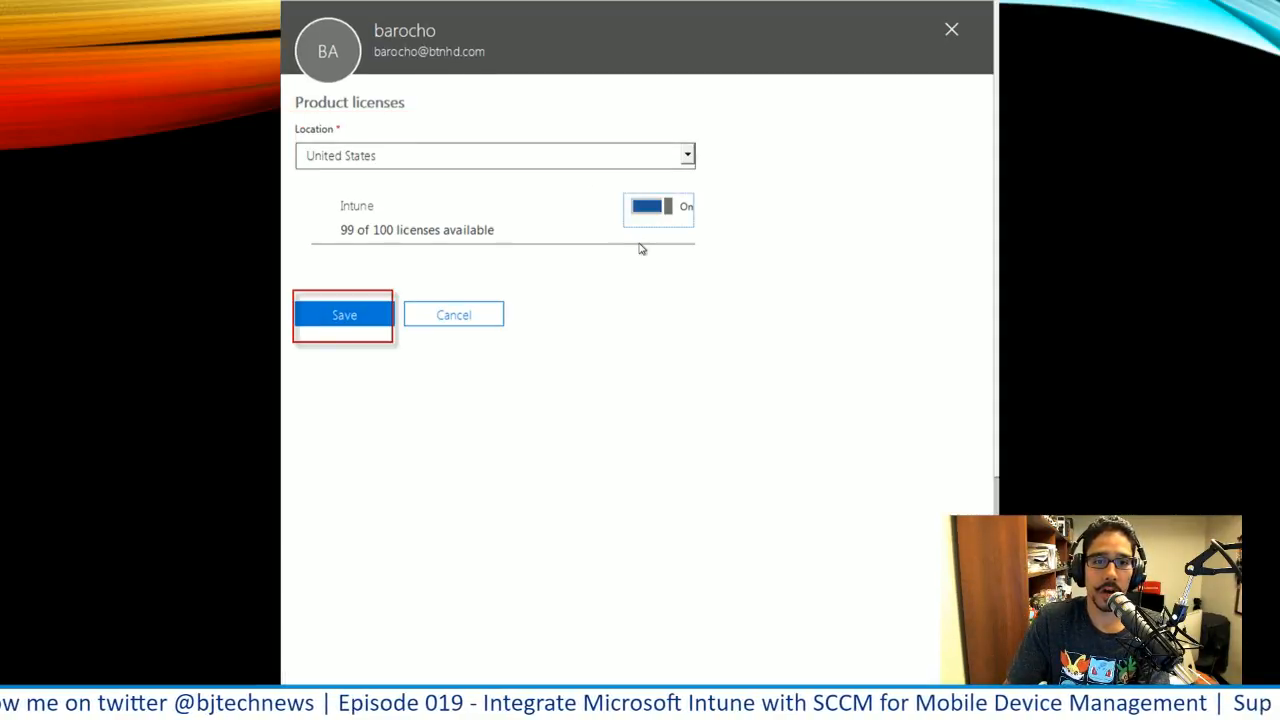
click(342, 310)
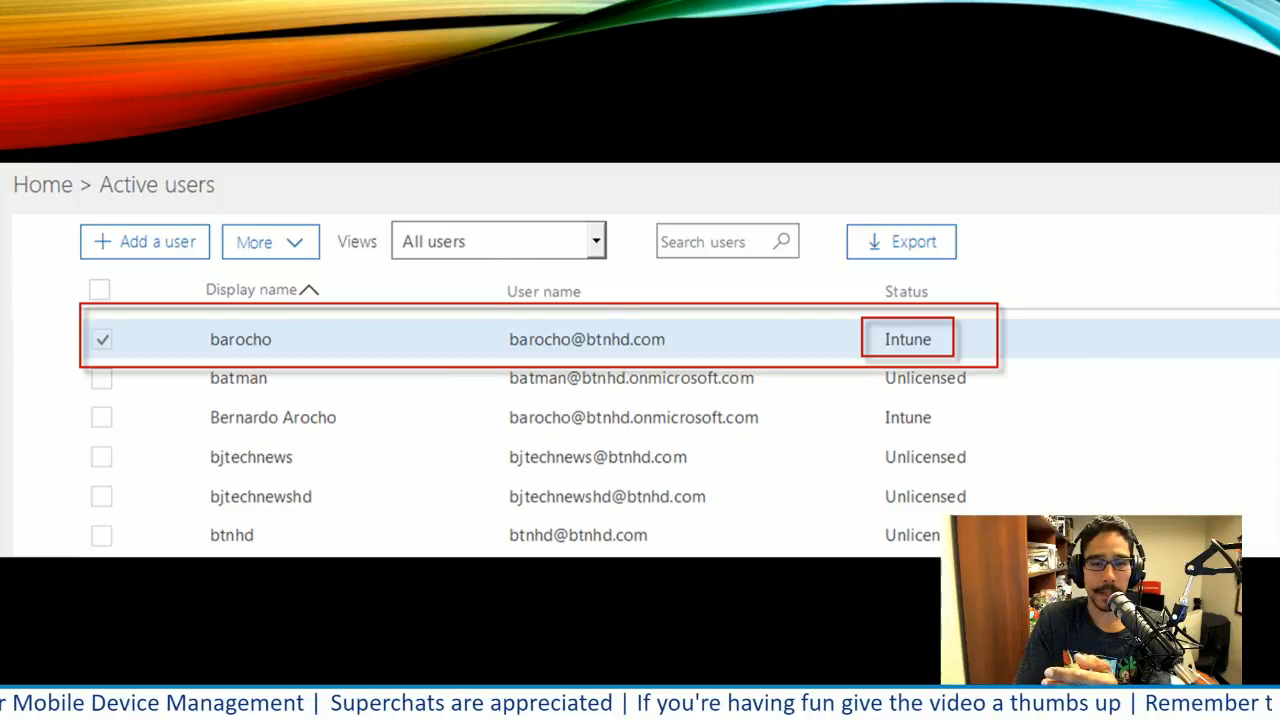
key(Right)
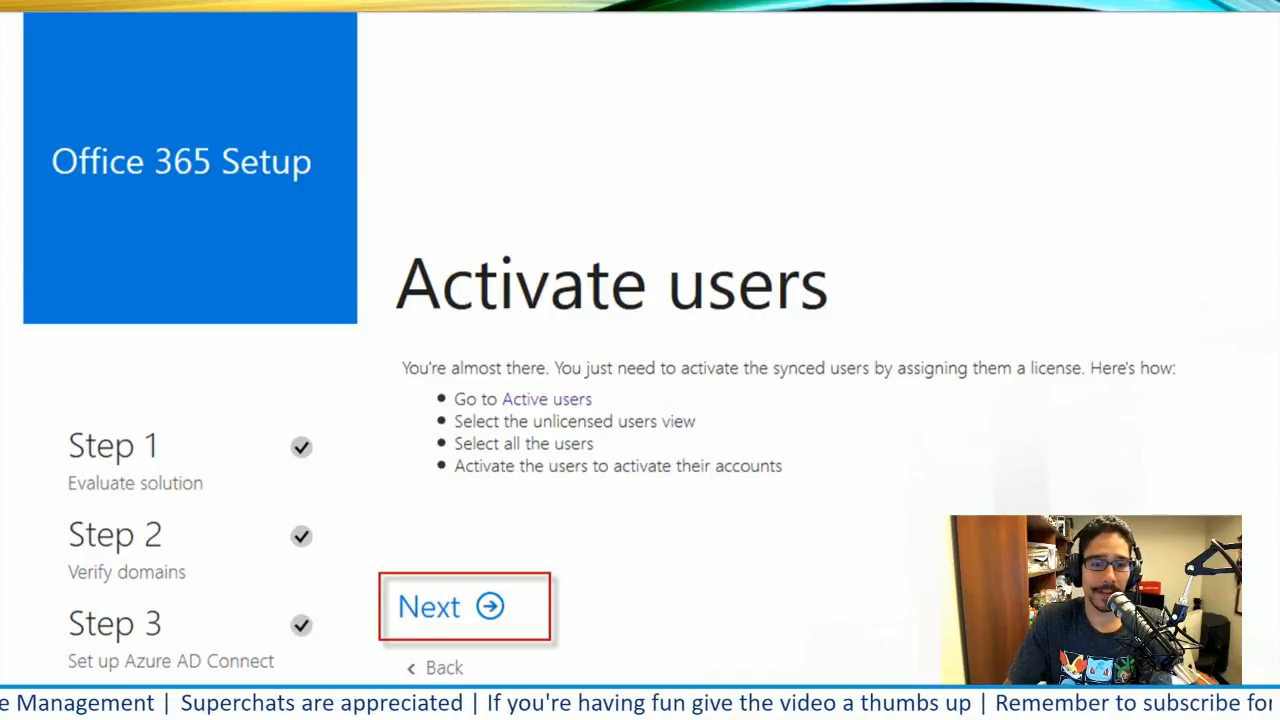
click(521, 635)
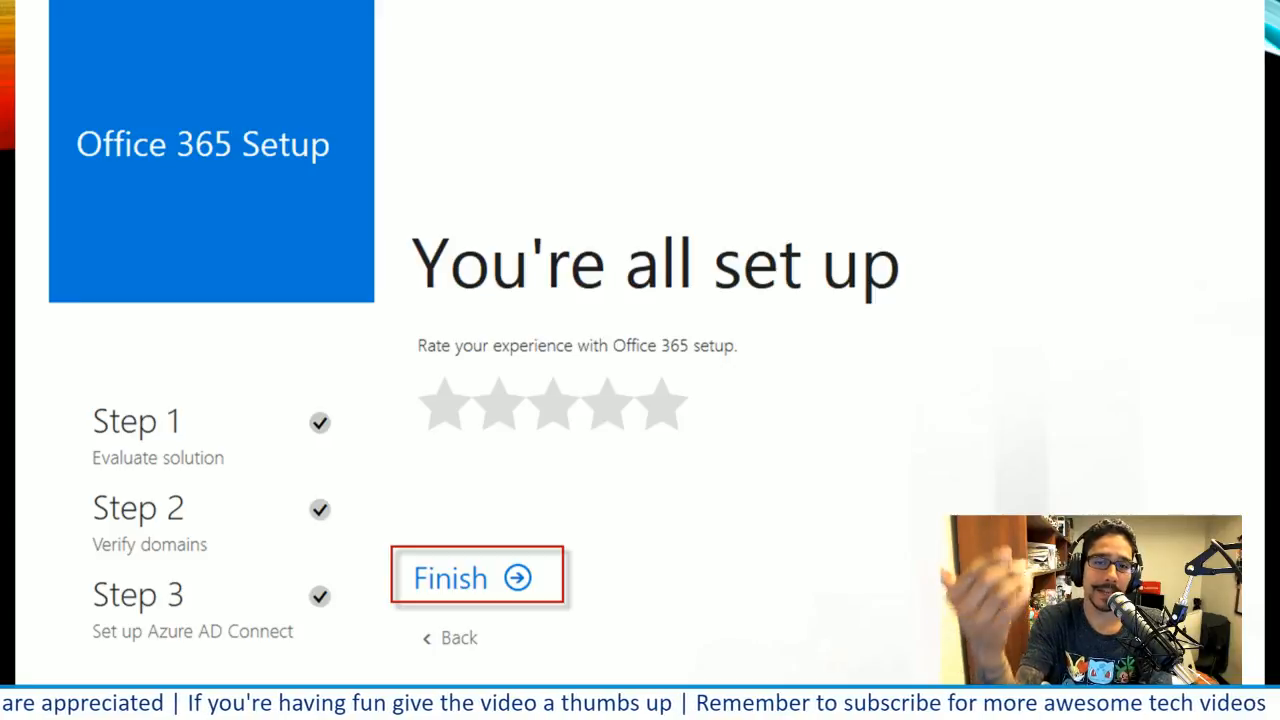
key(Right)
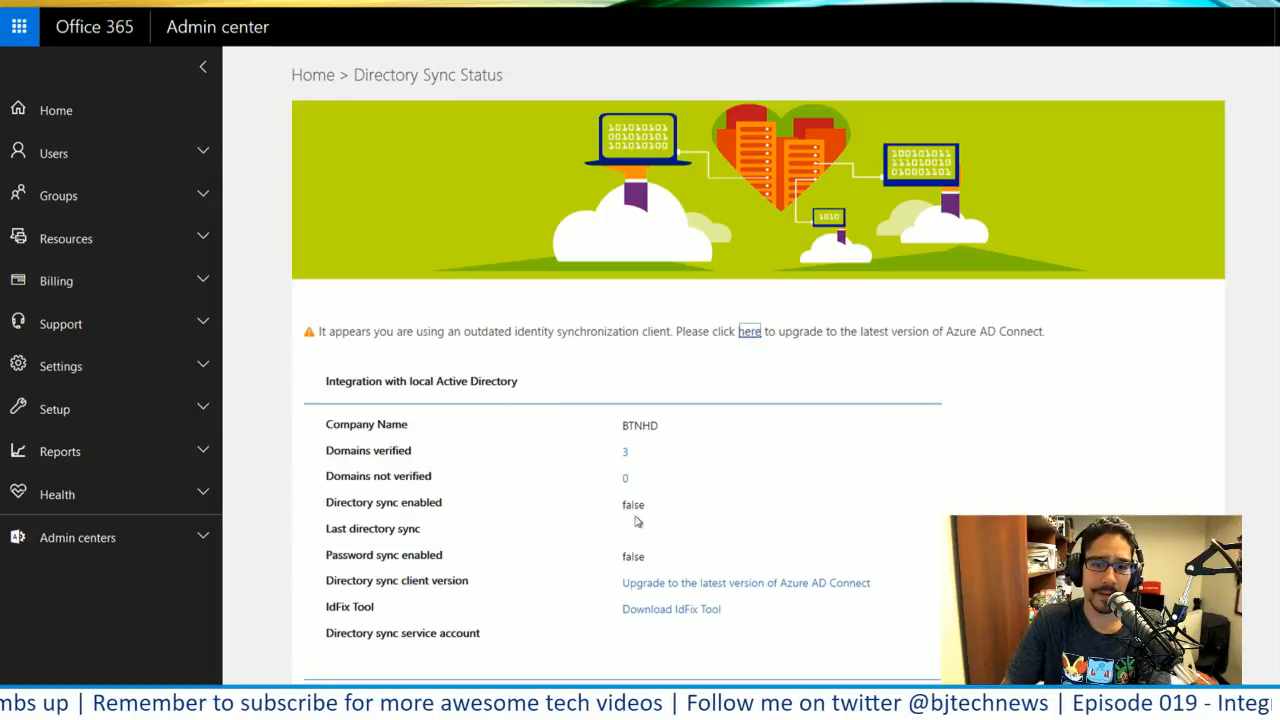
click(622, 511)
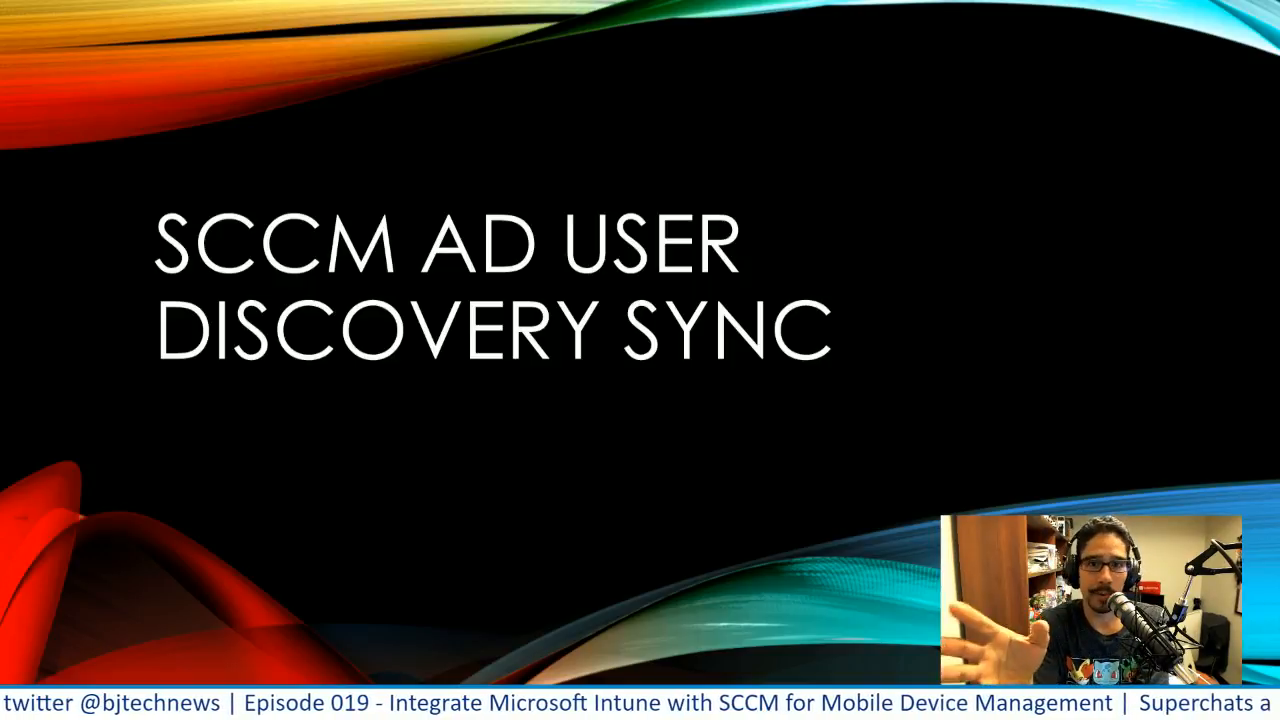
key(Right)
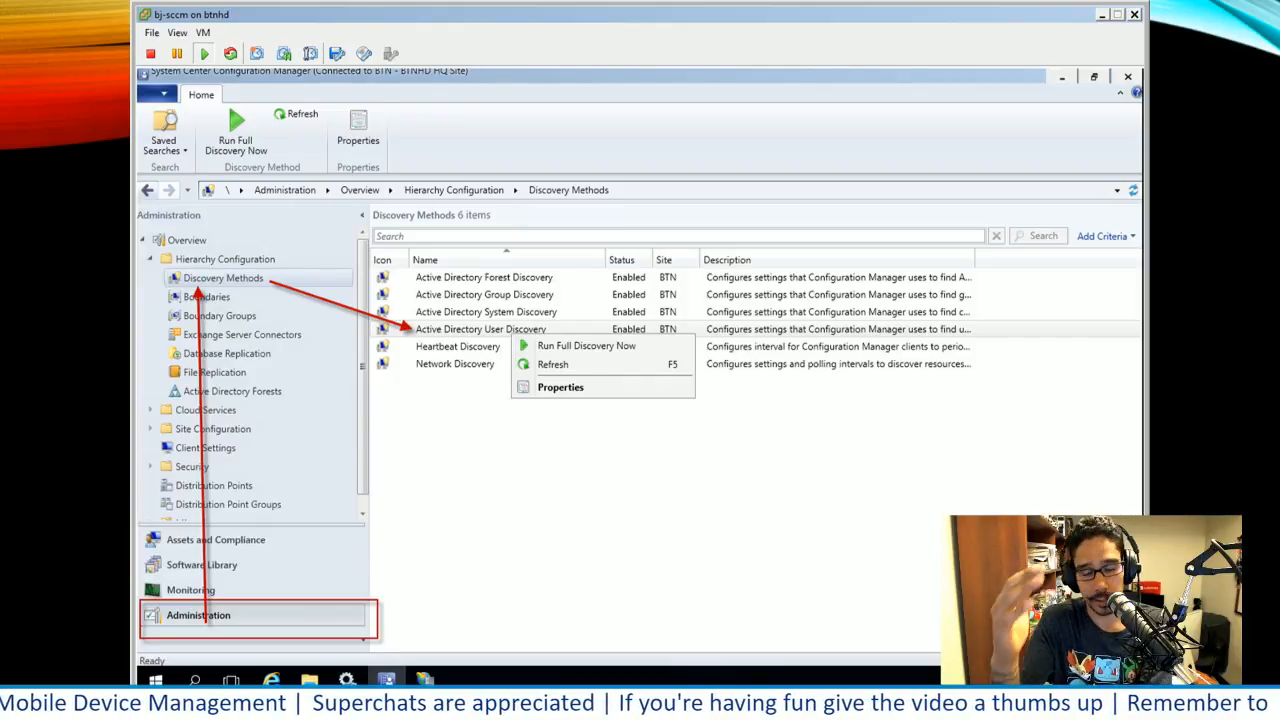
key(Right)
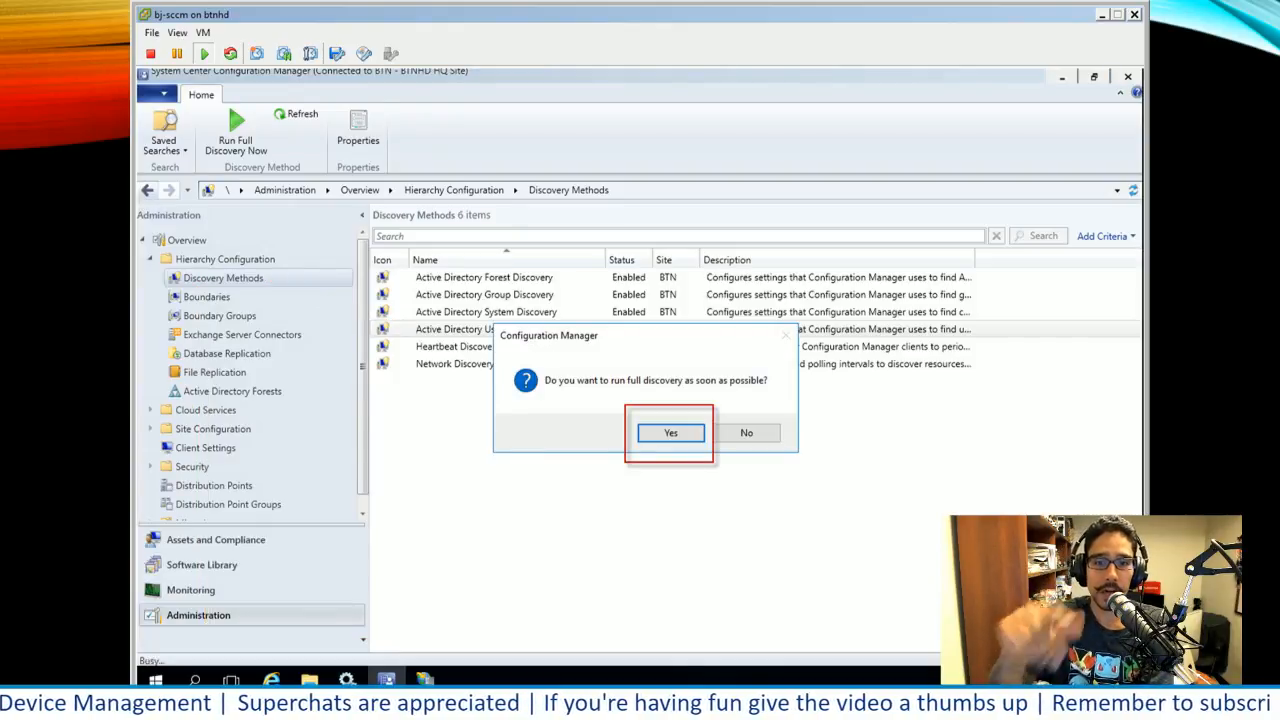
key(Right)
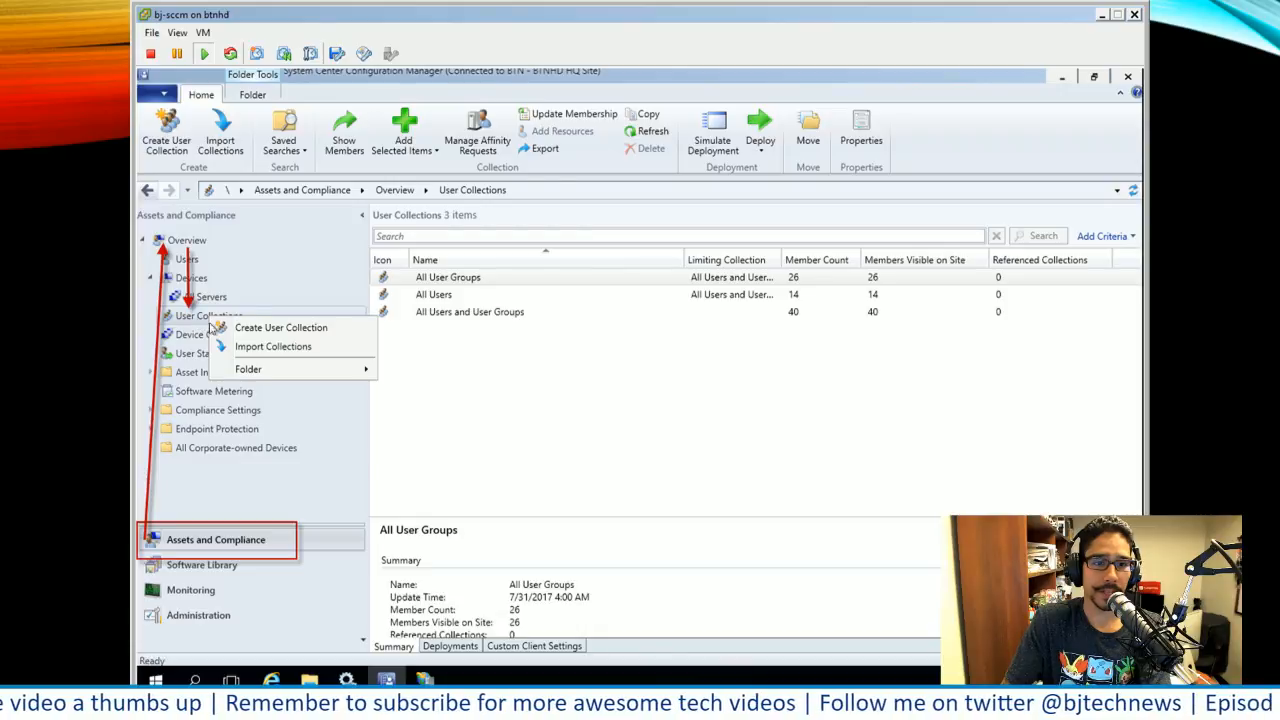
click(265, 330)
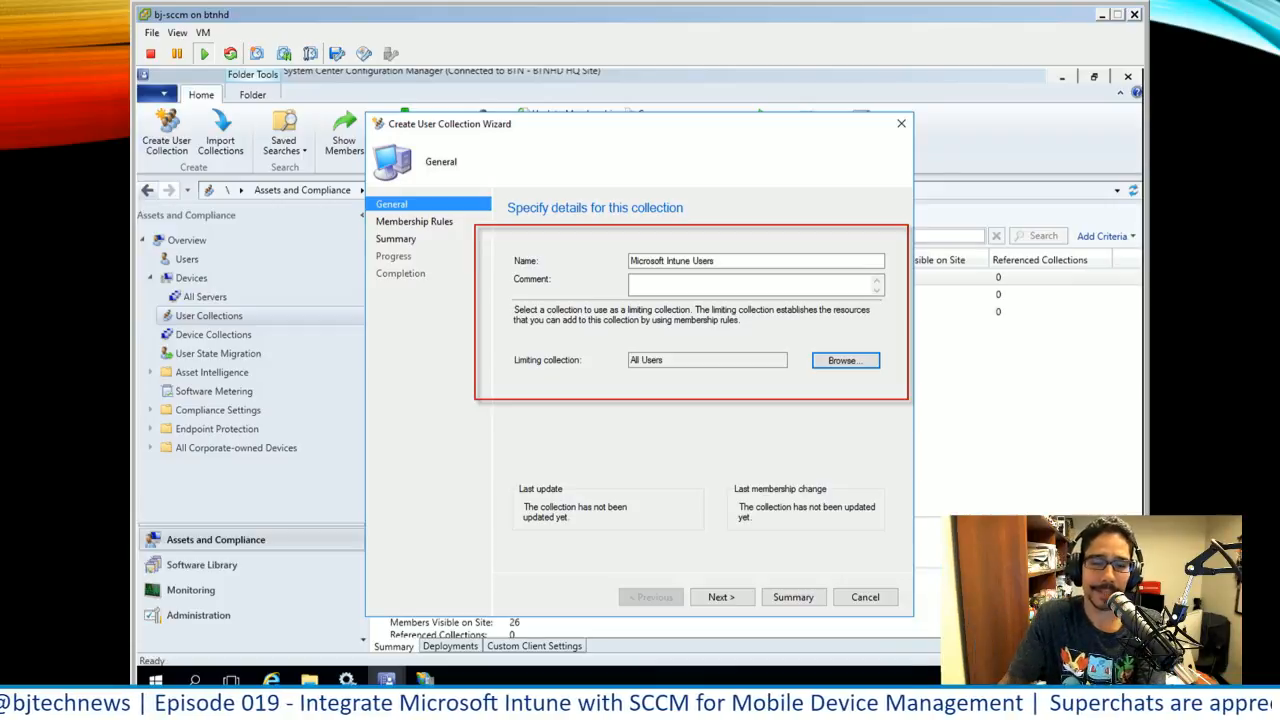
click(638, 366)
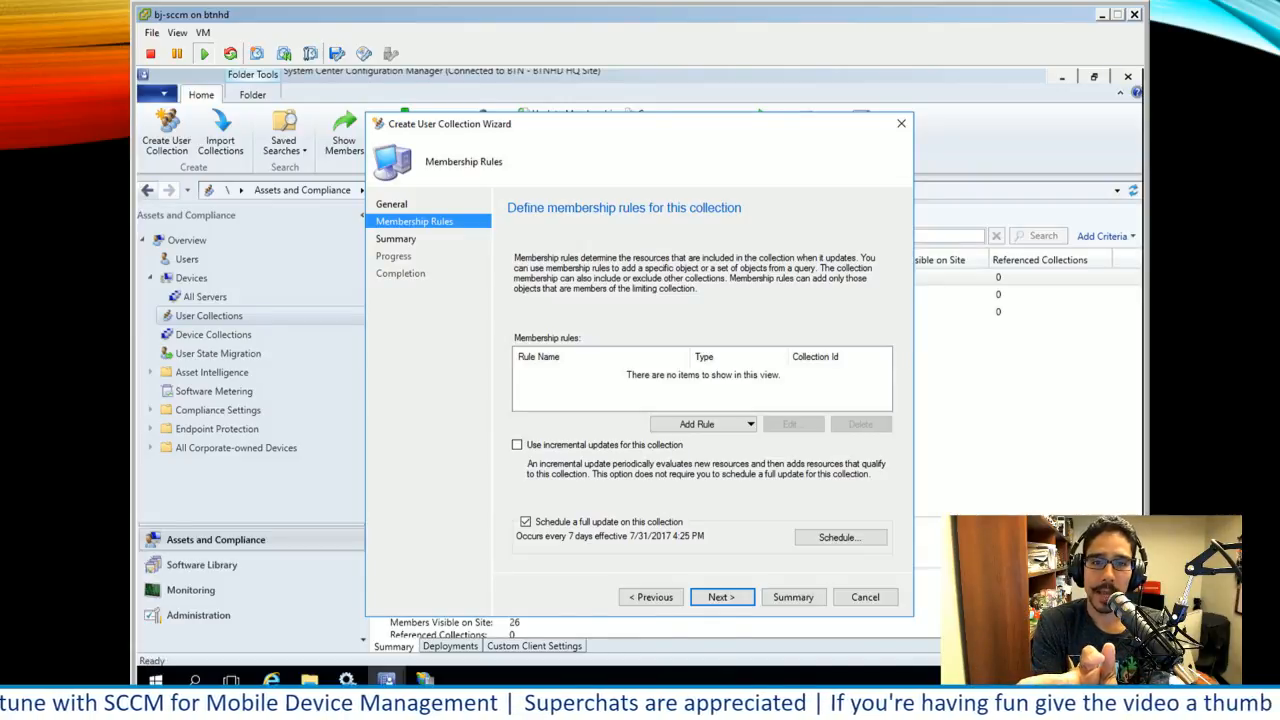
key(Return)
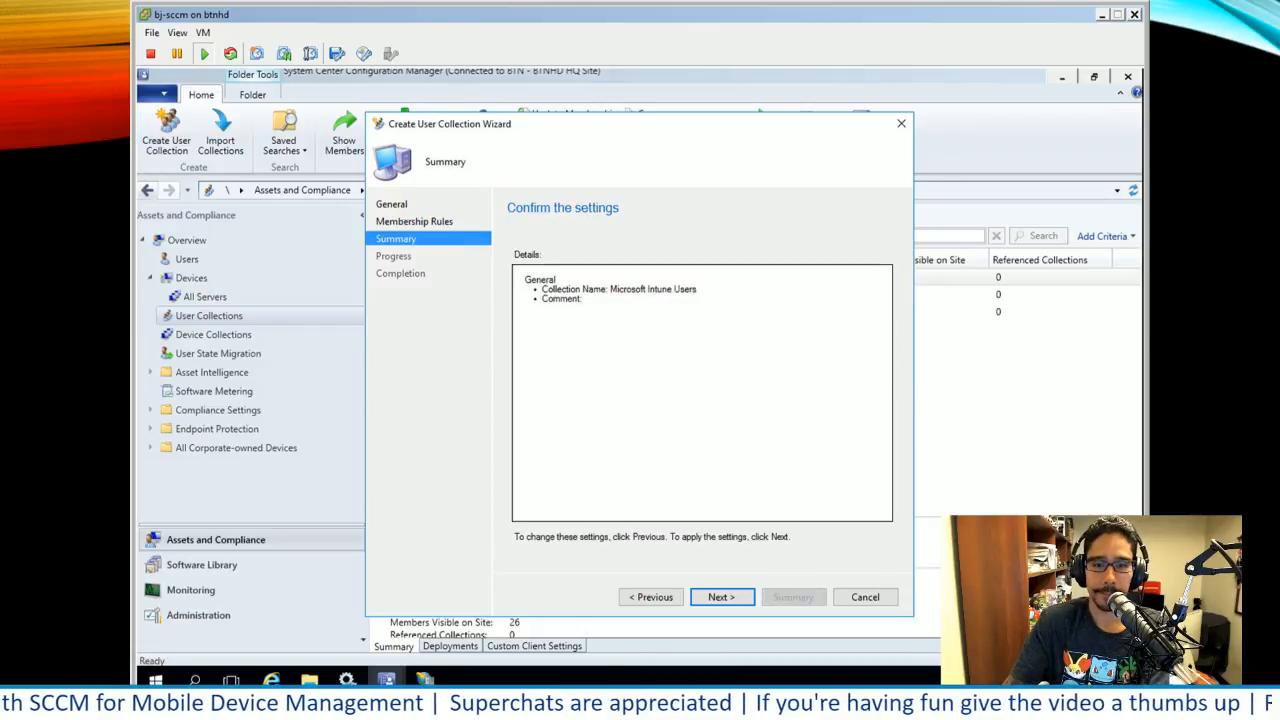
key(Return)
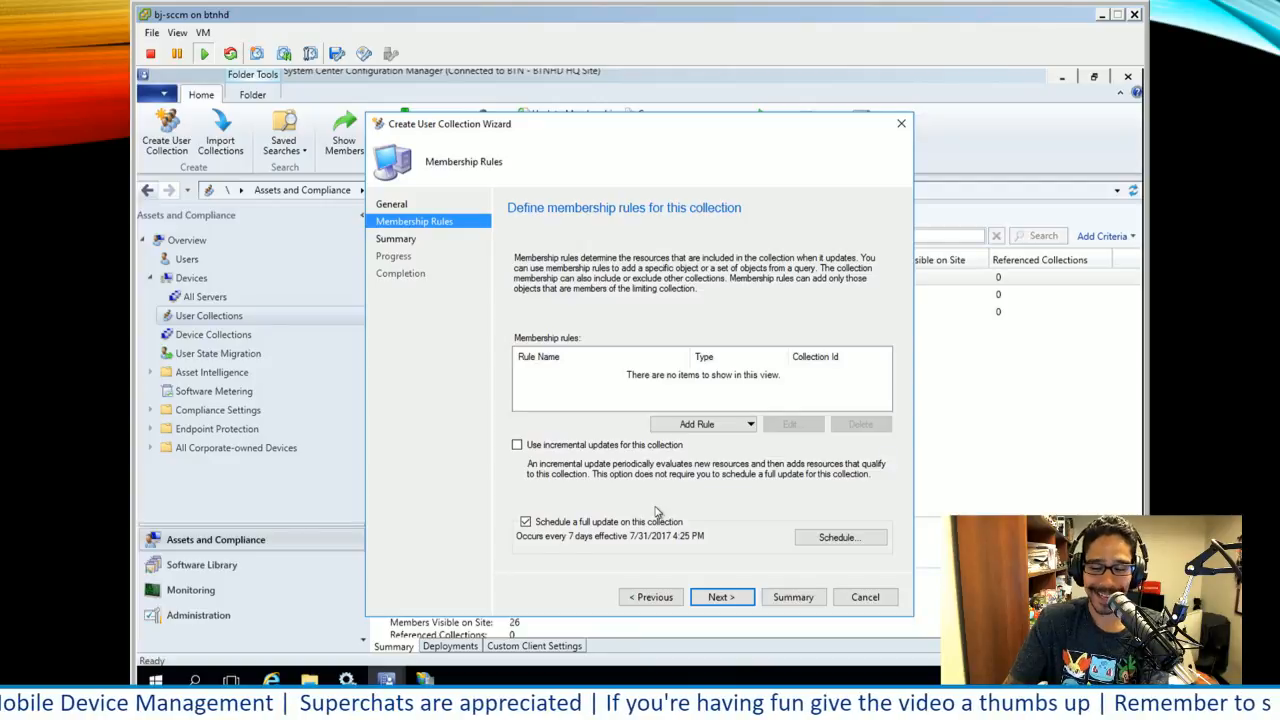
key(Return)
click(731, 589)
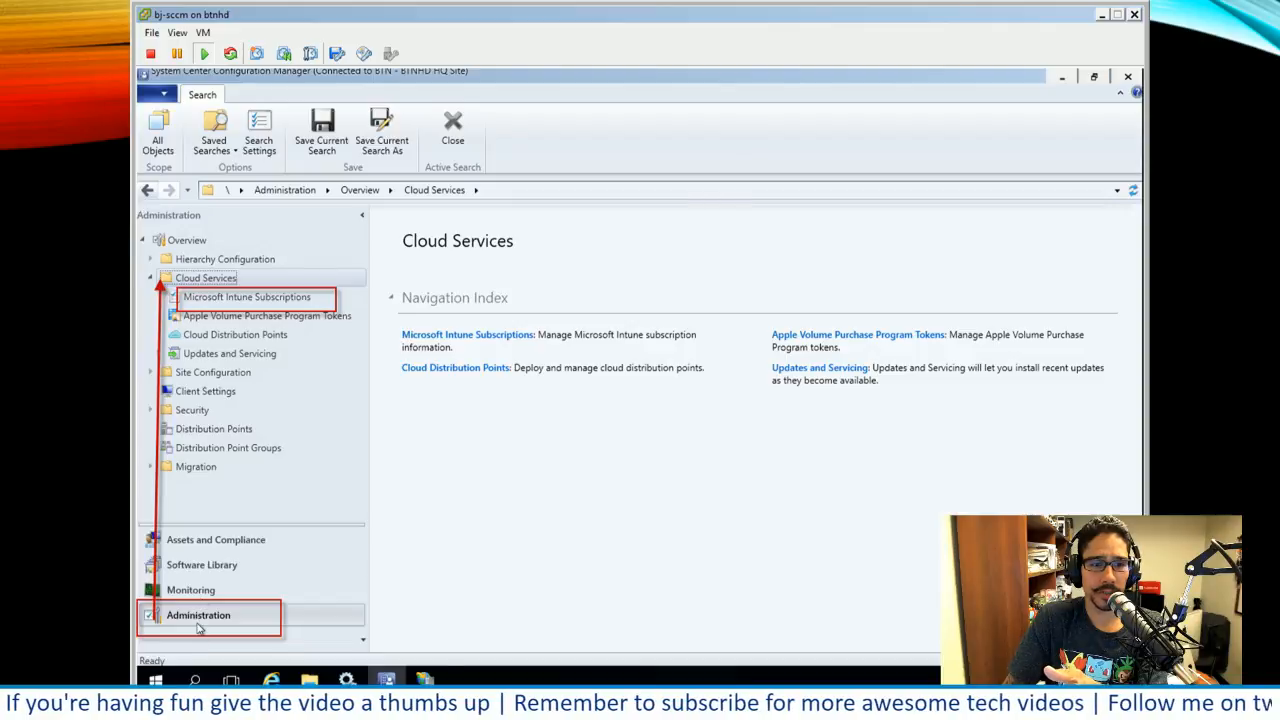
right_click(245, 305)
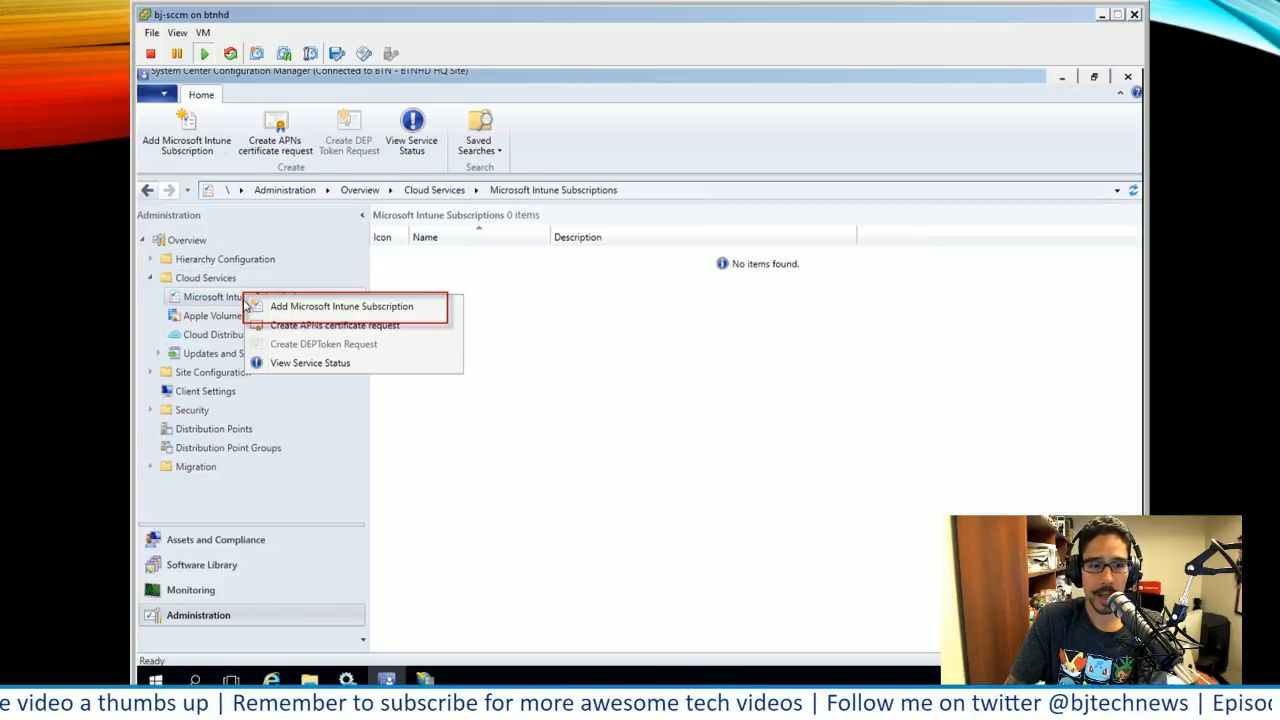
click(351, 307)
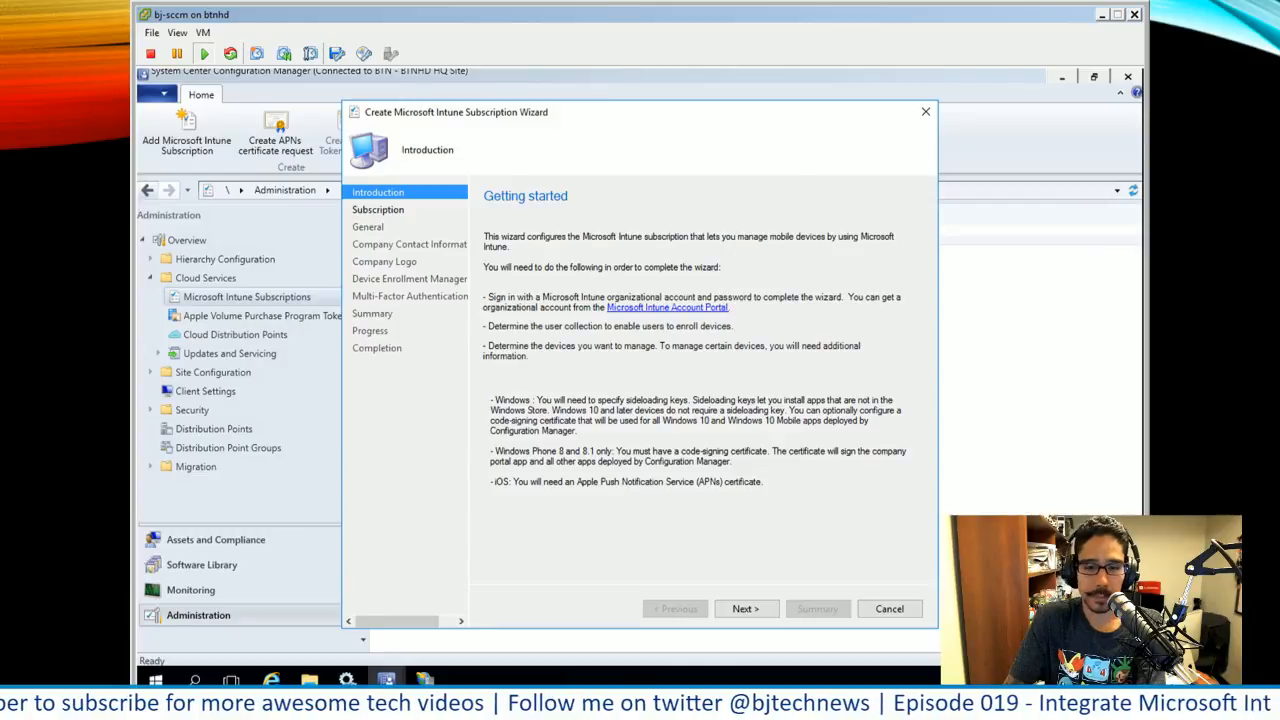
click(746, 609)
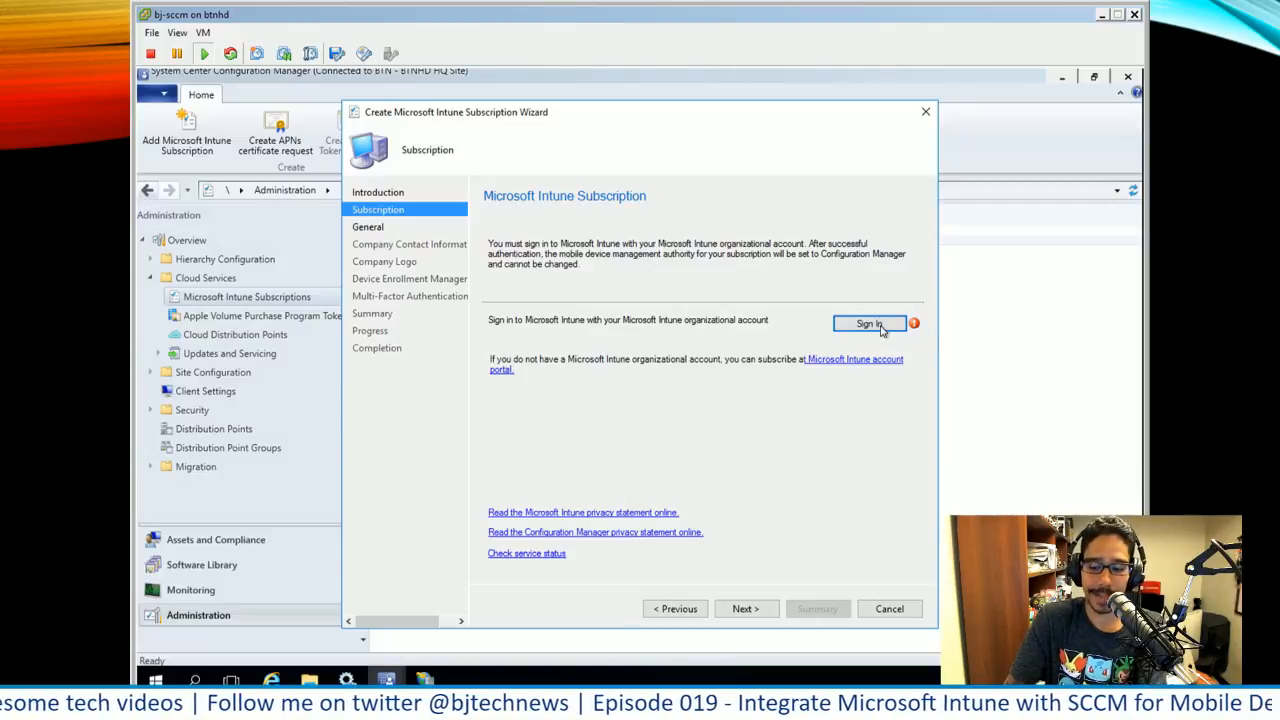
click(870, 324)
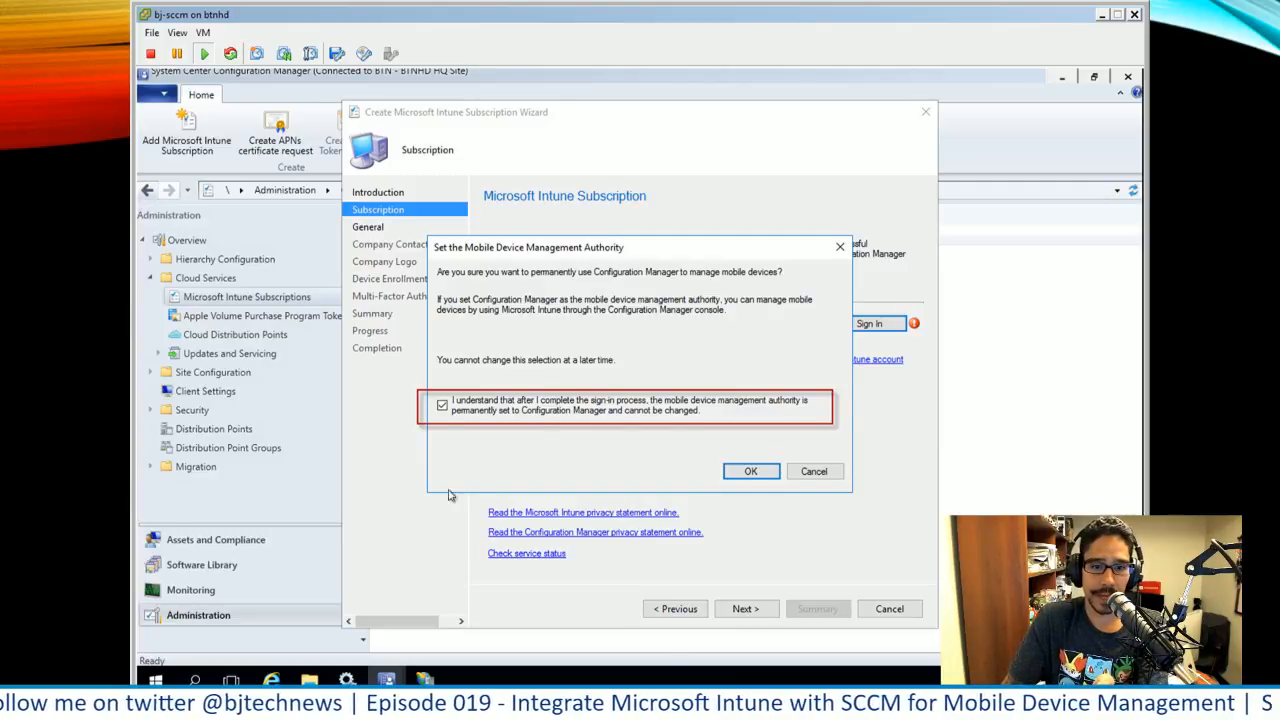
key(Return)
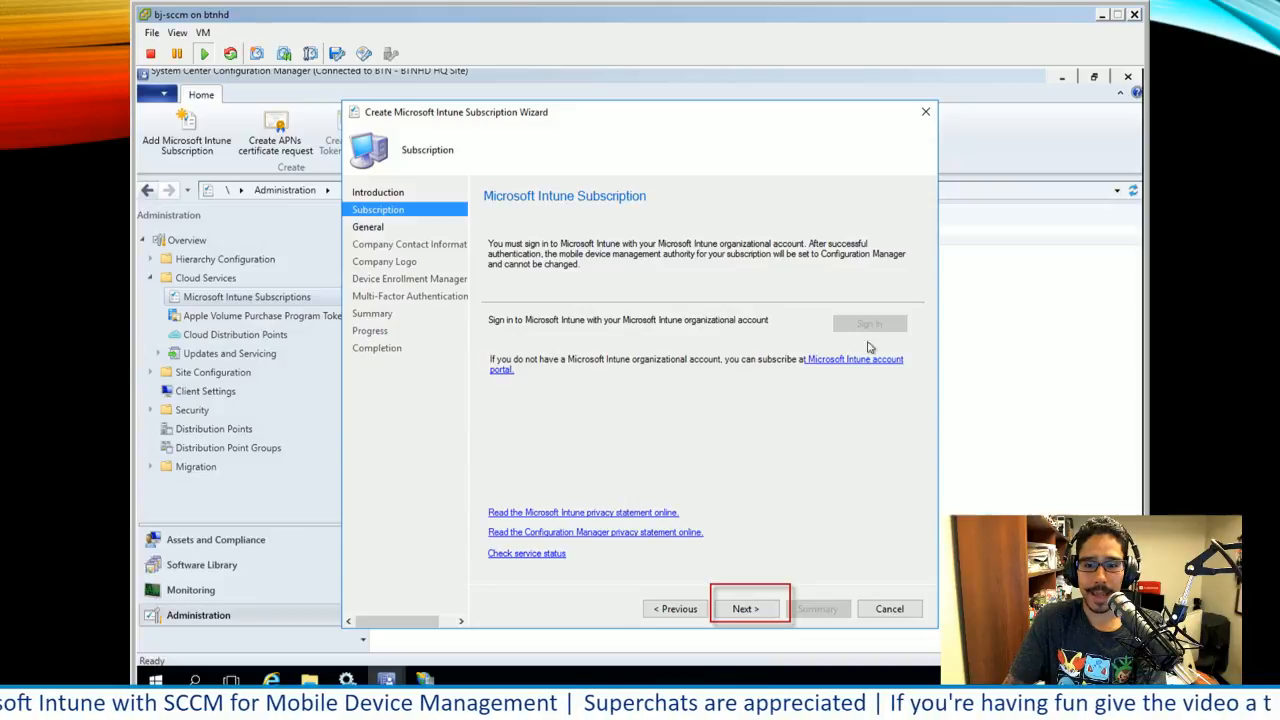
click(748, 611)
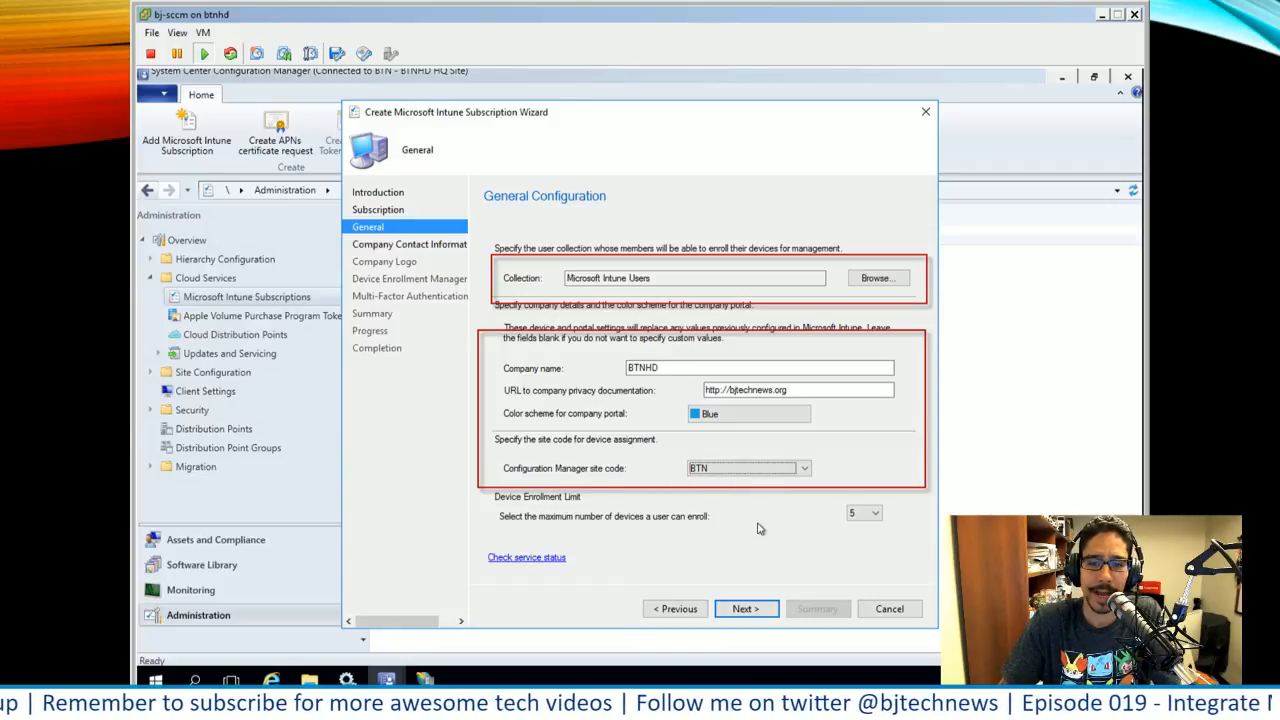
click(748, 608)
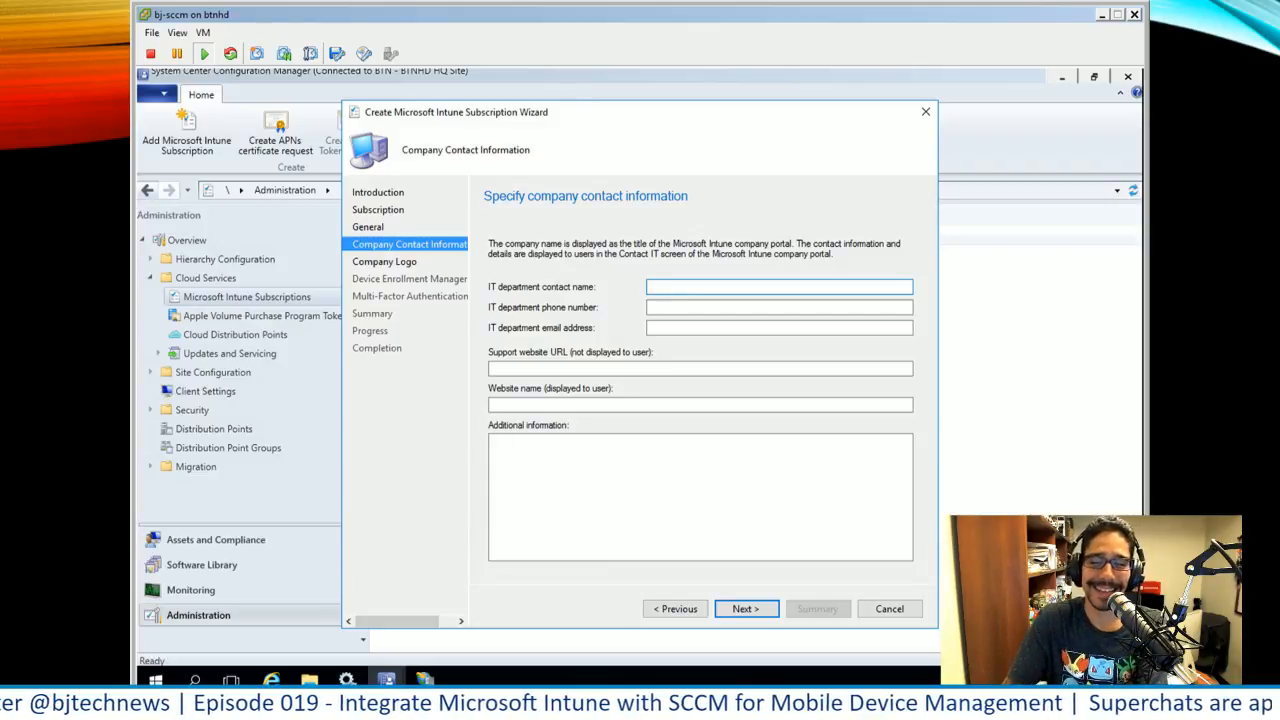
click(766, 602)
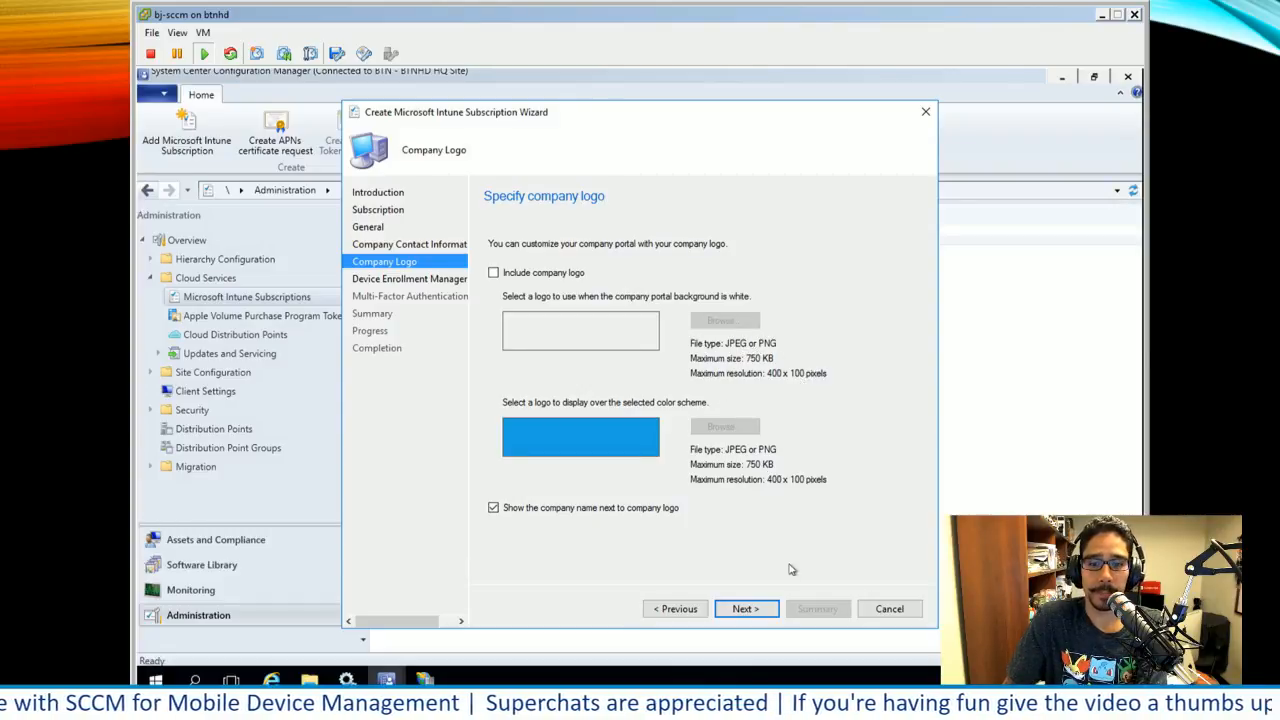
key(Return)
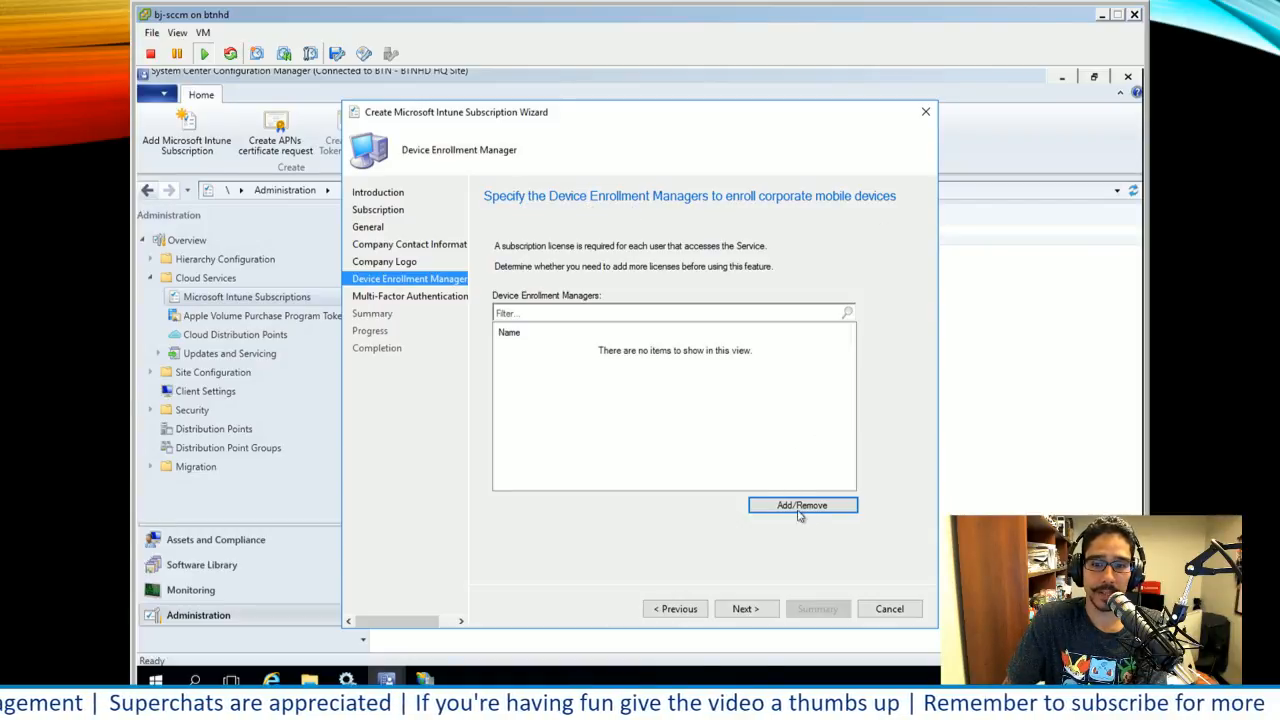
key(alt+n)
key(alt+p)
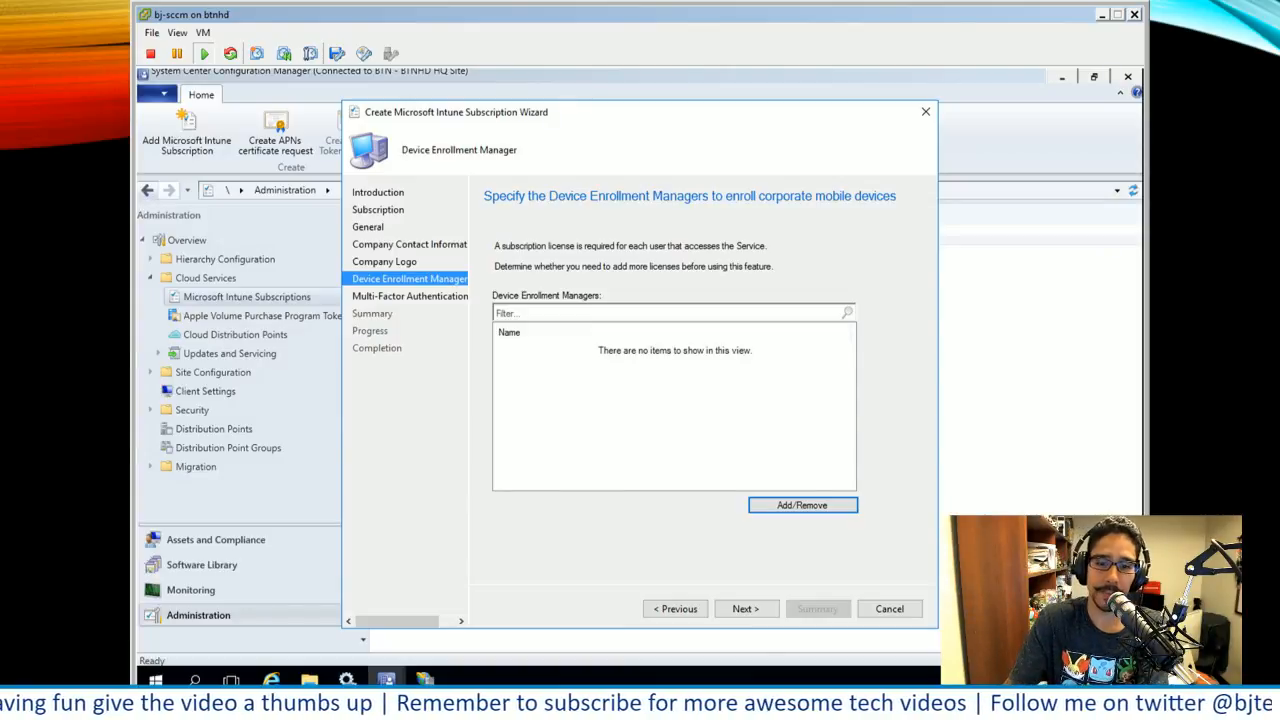
key(alt+n)
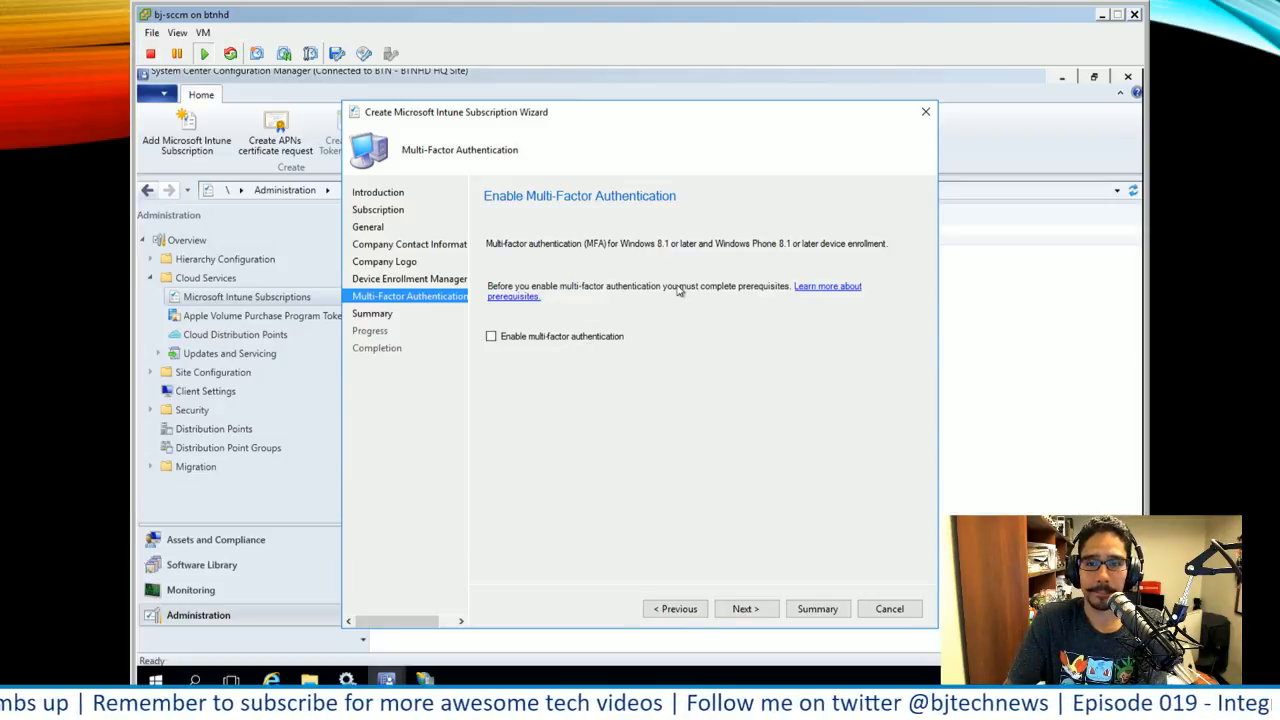
key(Return)
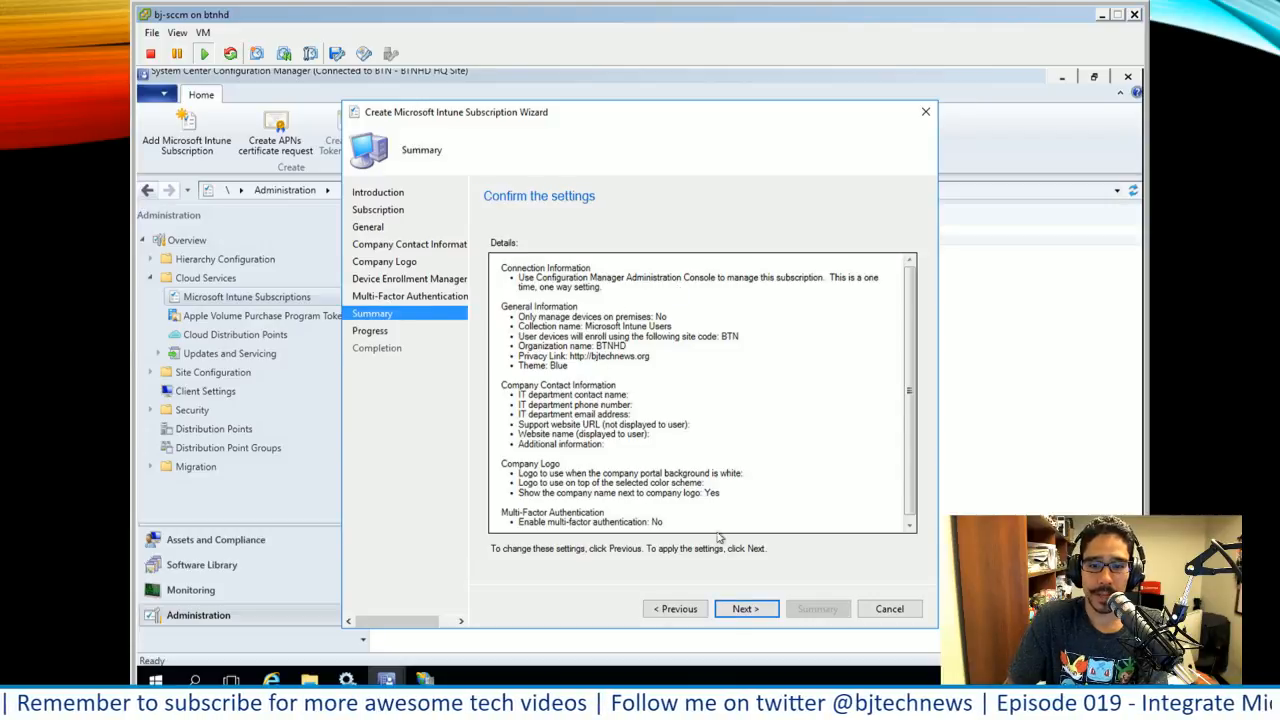
click(746, 612)
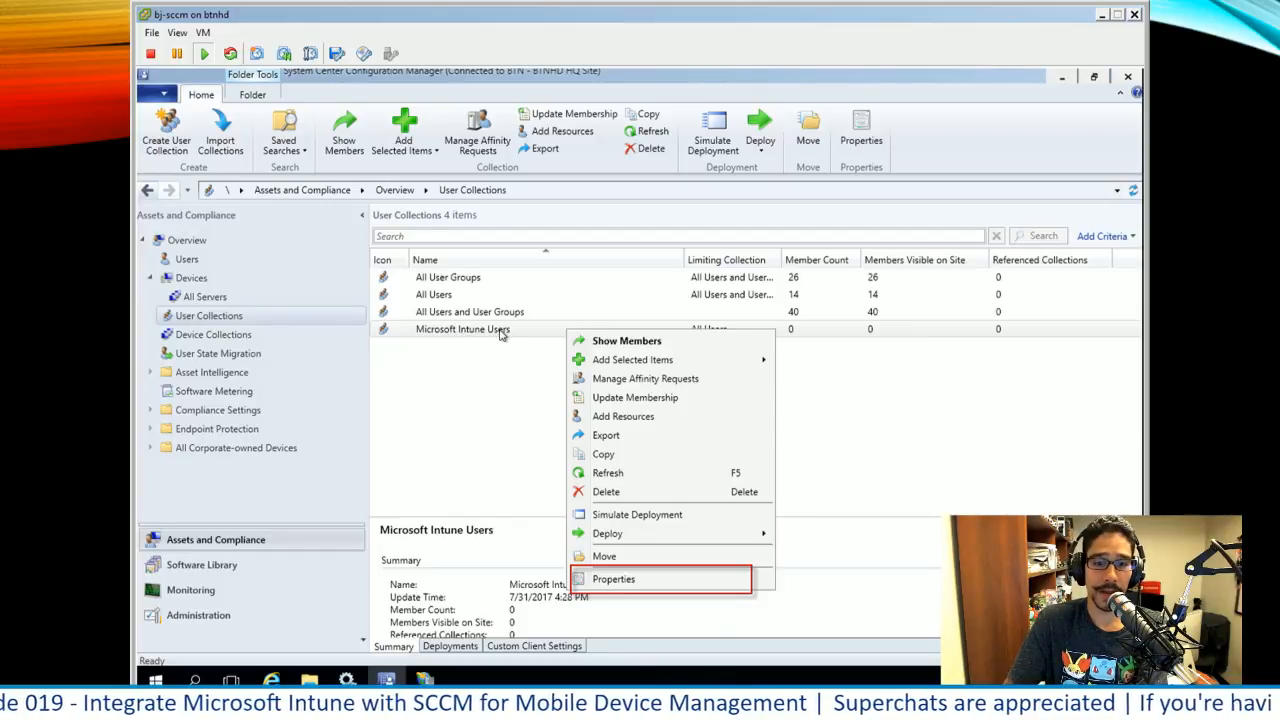
click(622, 580)
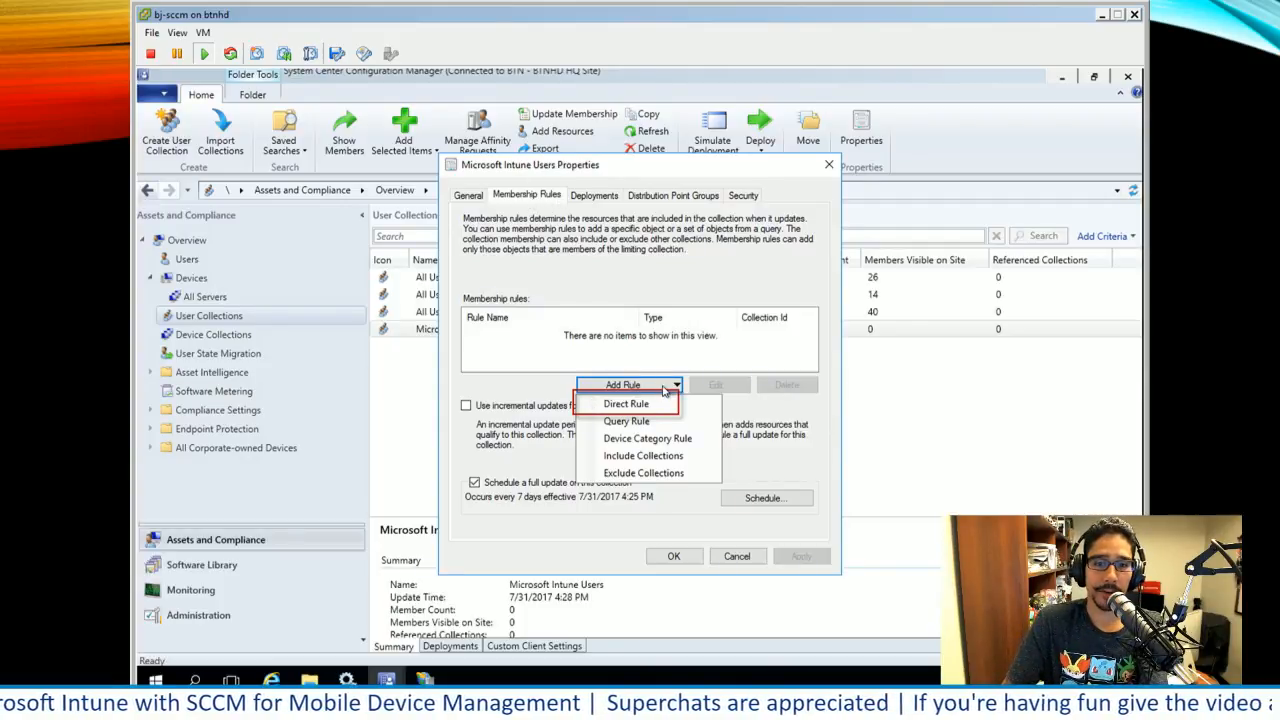
click(645, 405)
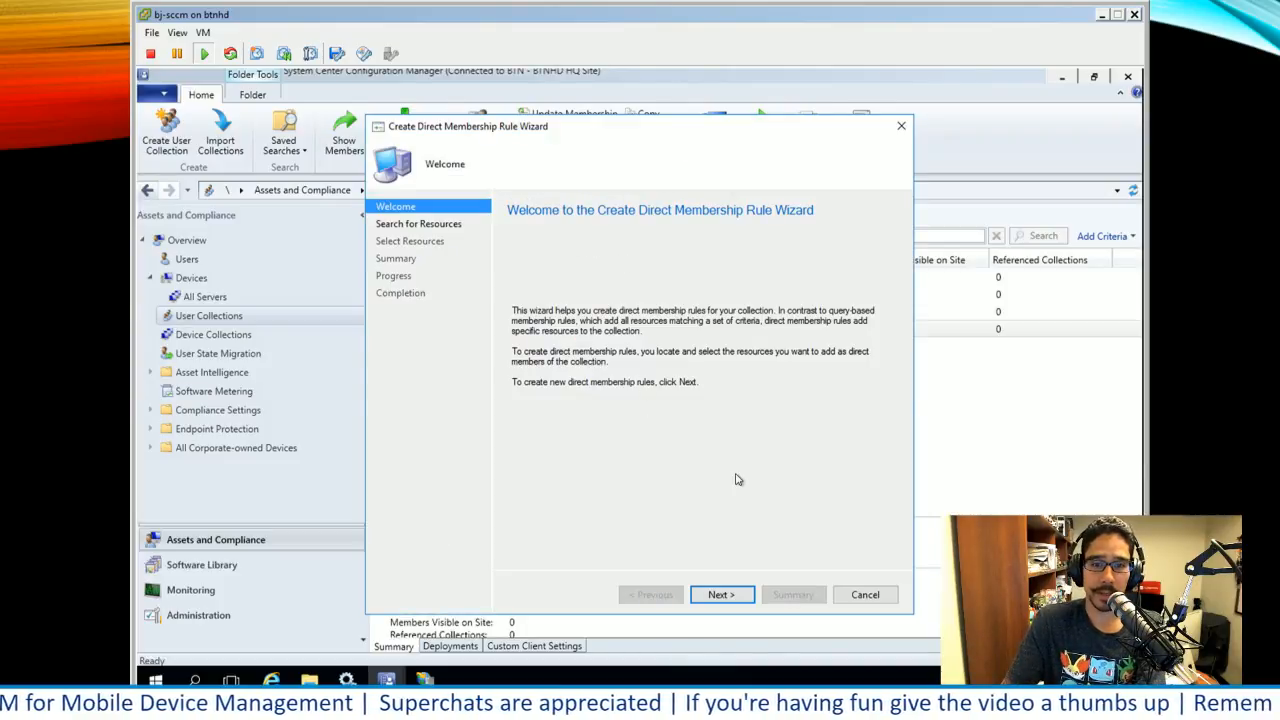
click(722, 595)
click(740, 362)
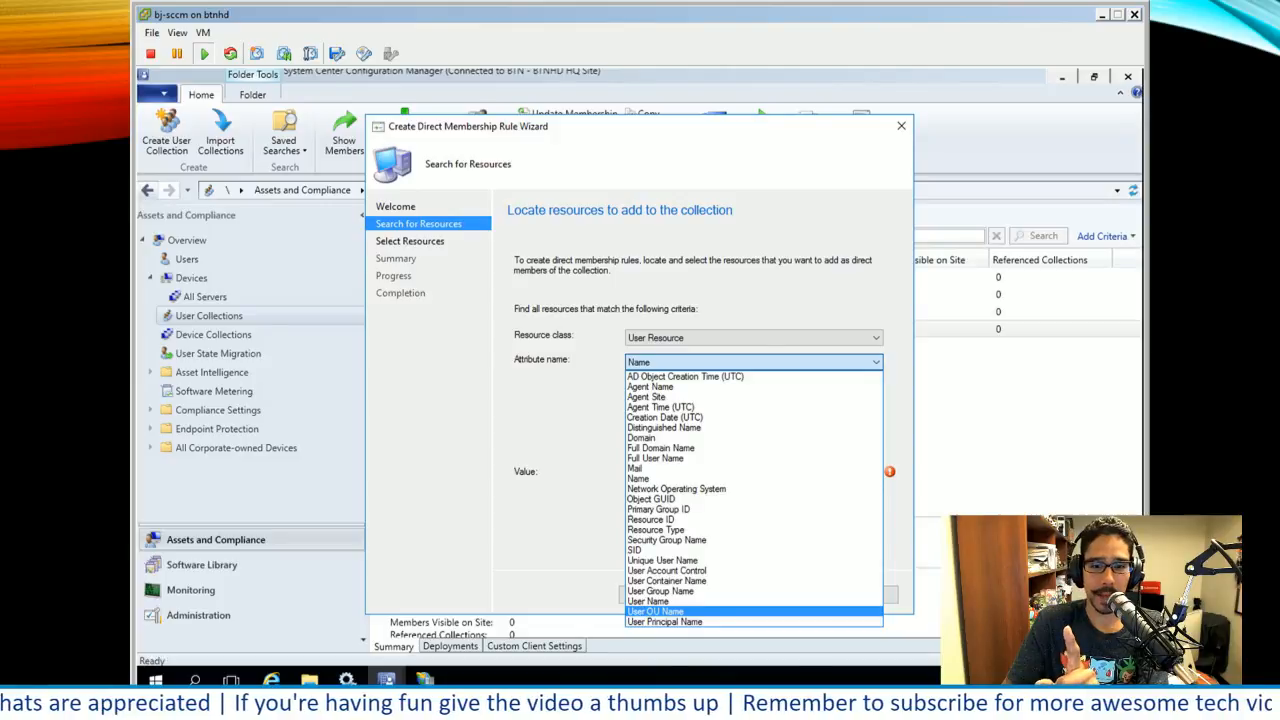
key(Down)
key(Return)
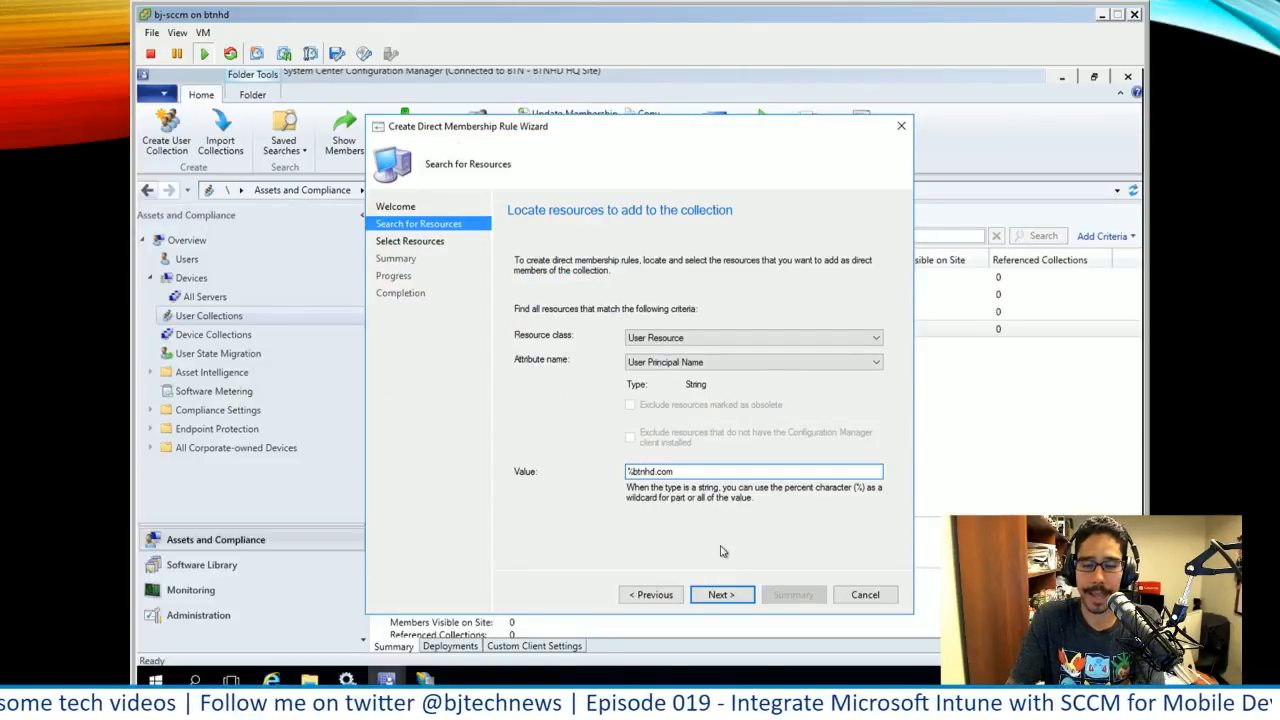
key(Return)
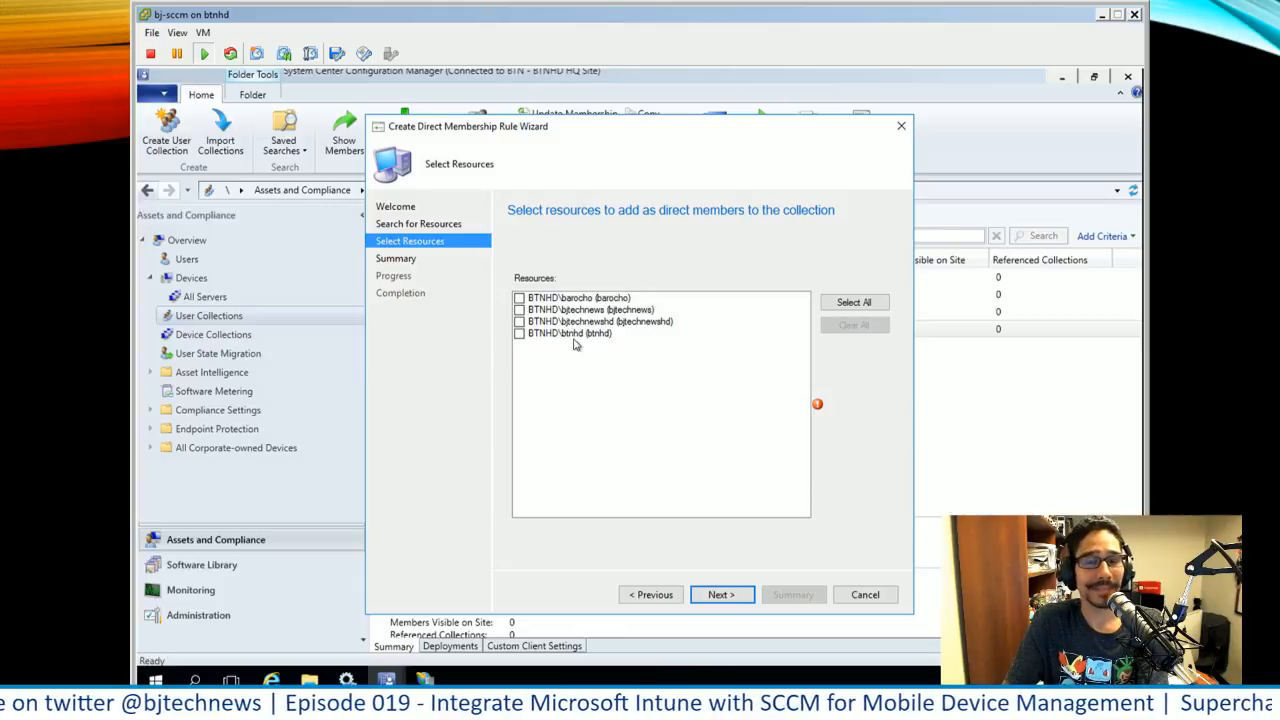
click(664, 600)
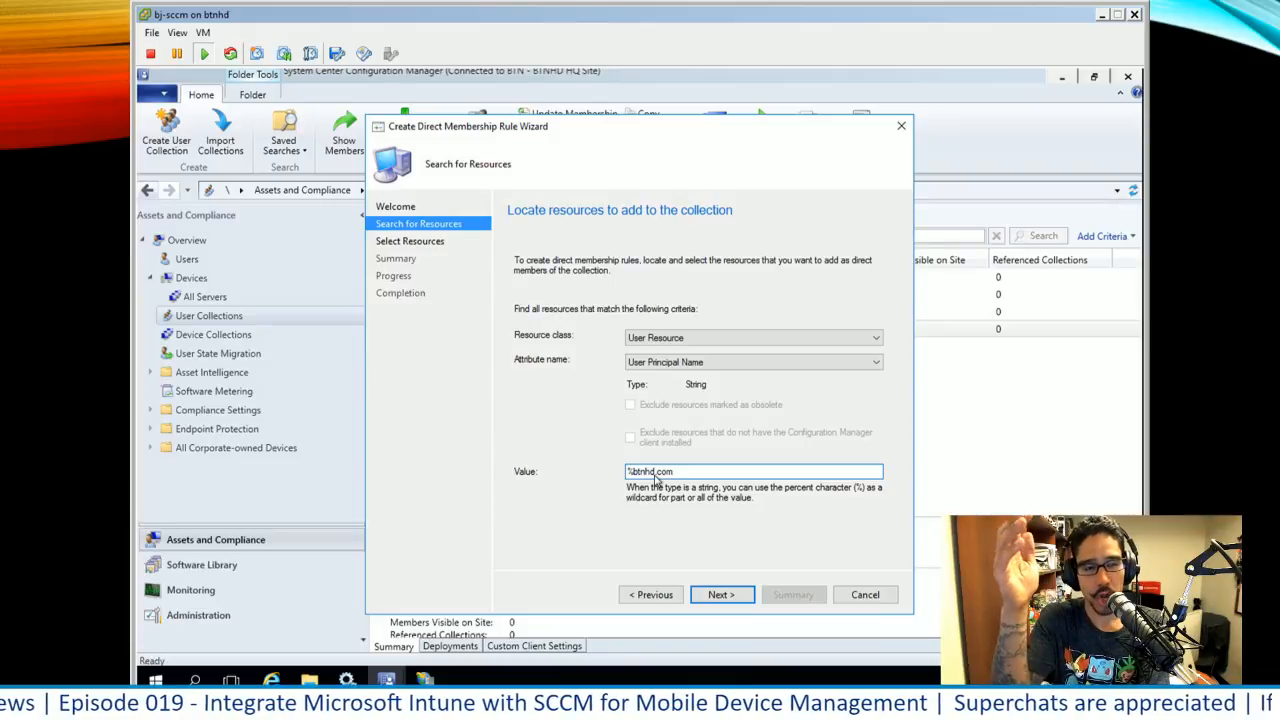
key(Return)
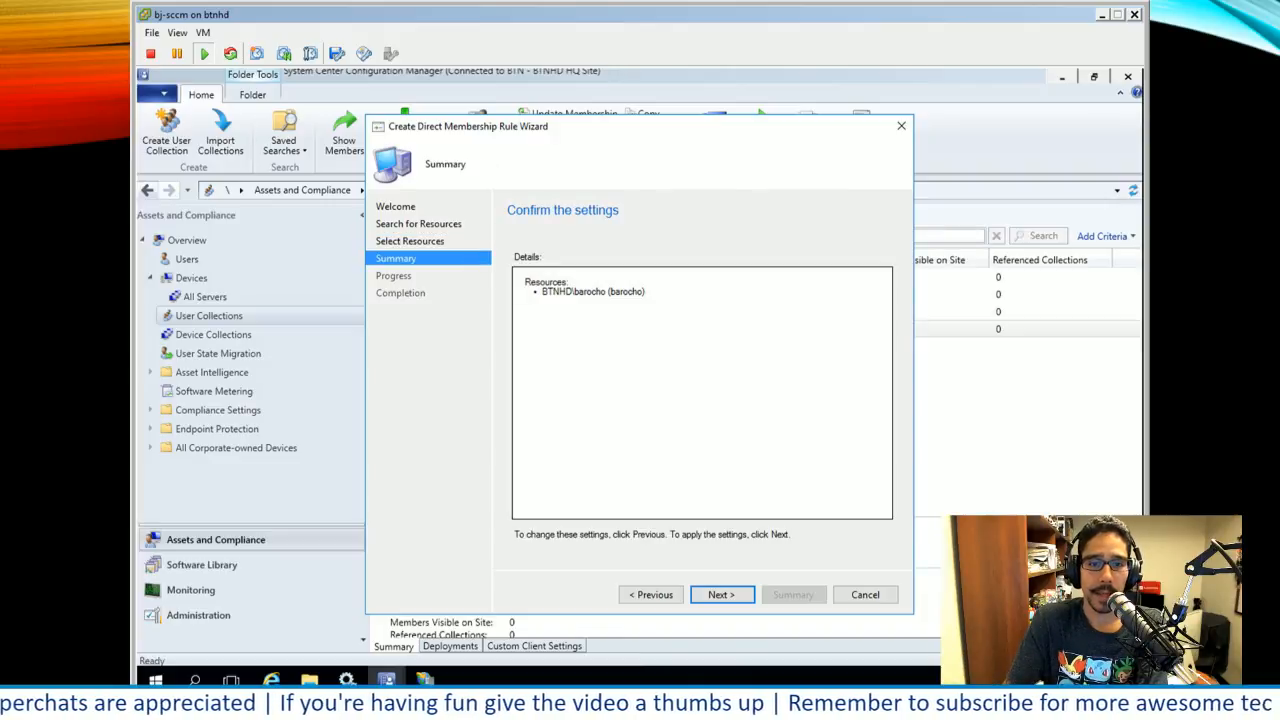
key(Return)
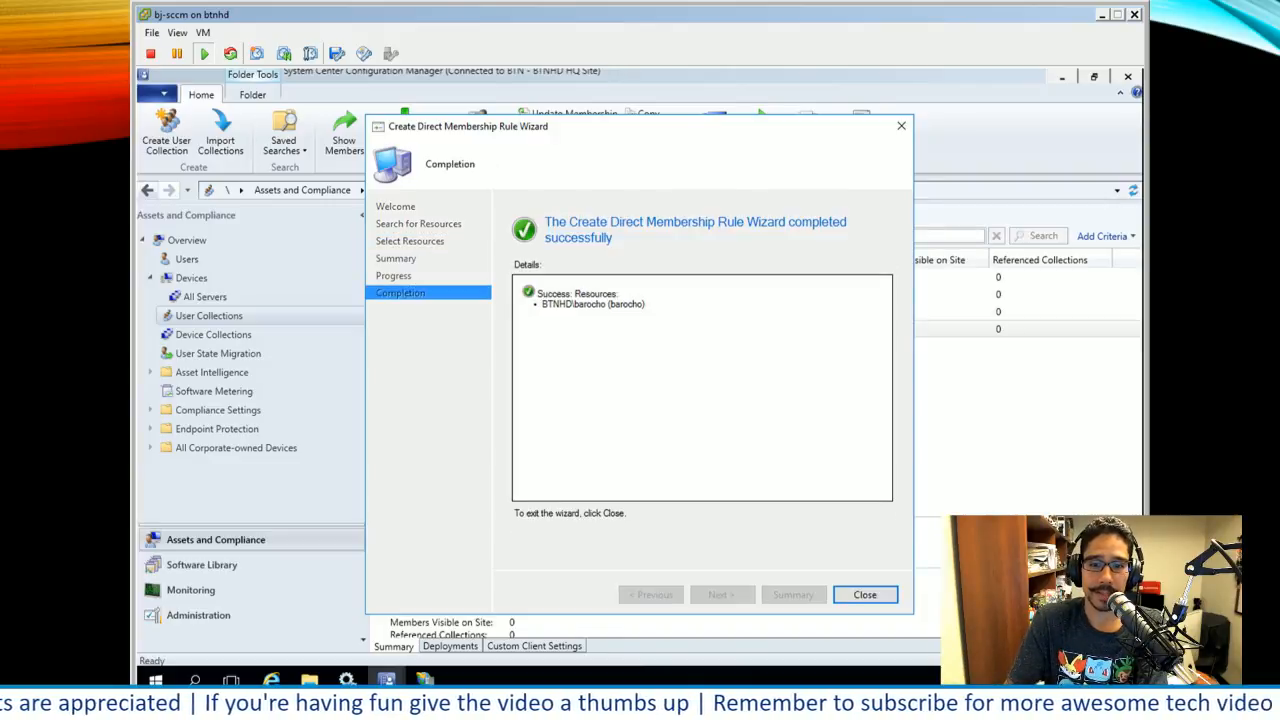
key(Return)
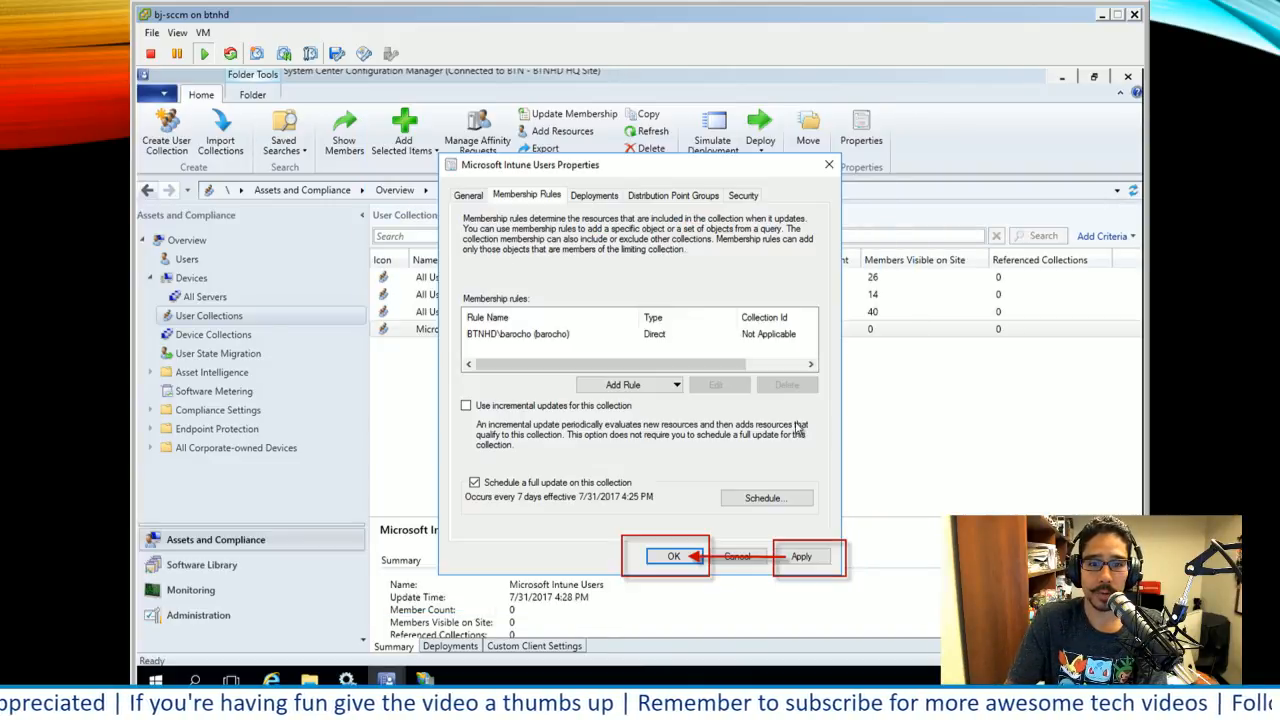
click(679, 557)
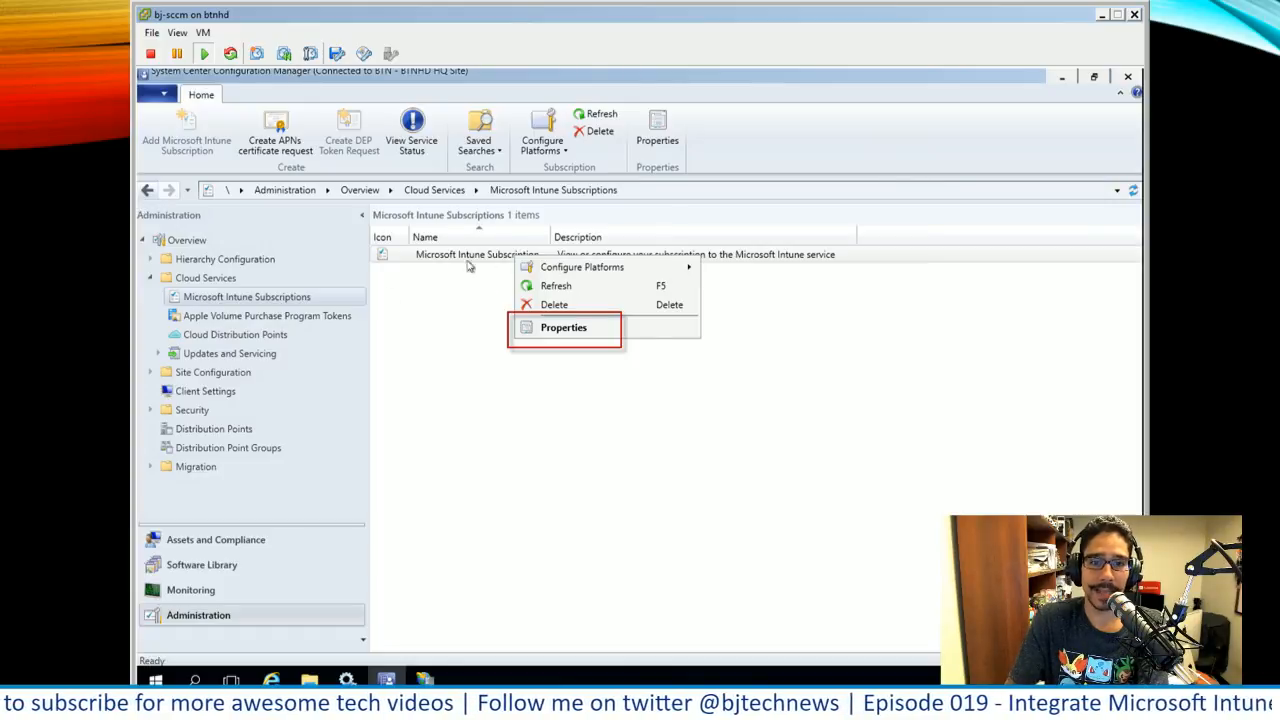
click(563, 326)
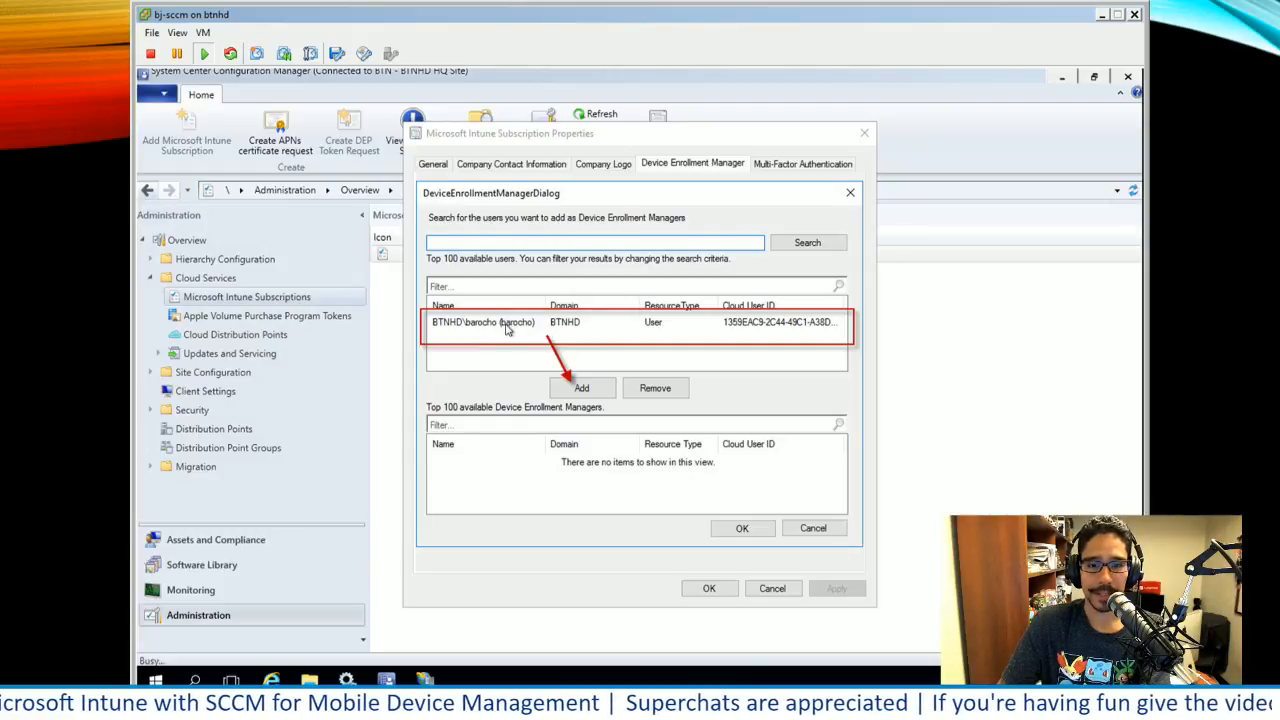
click(584, 389)
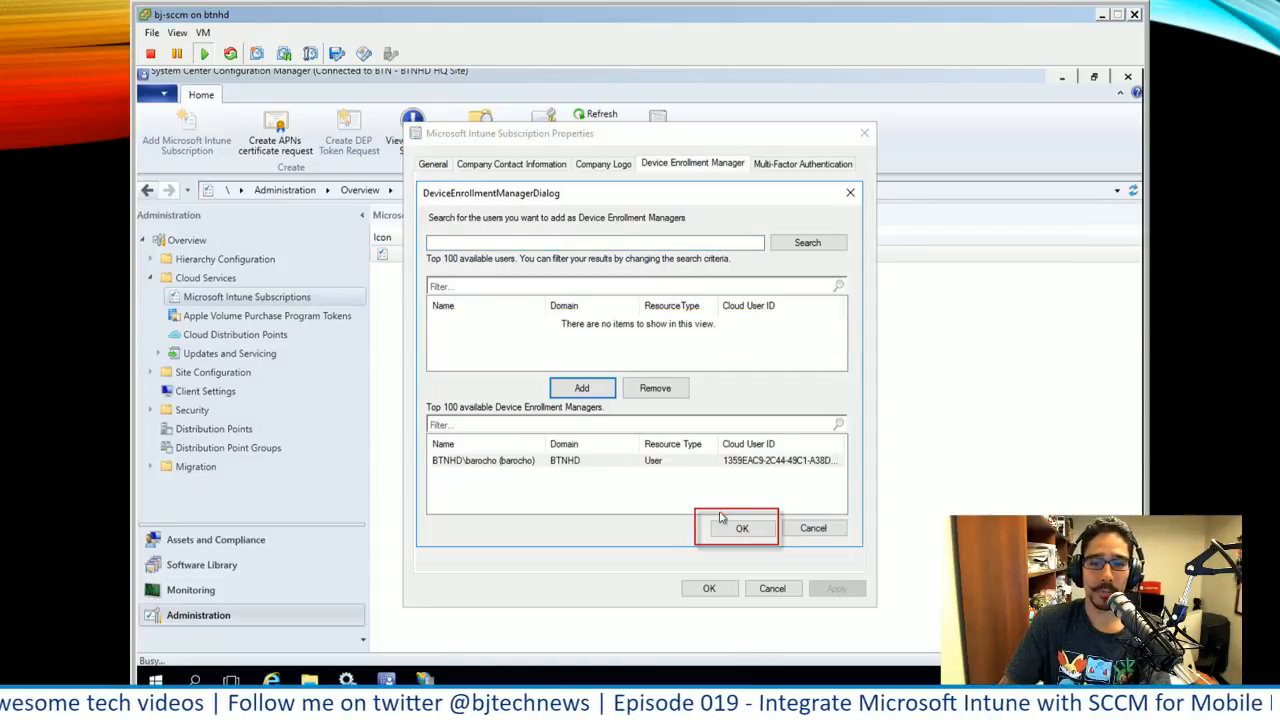
click(740, 526)
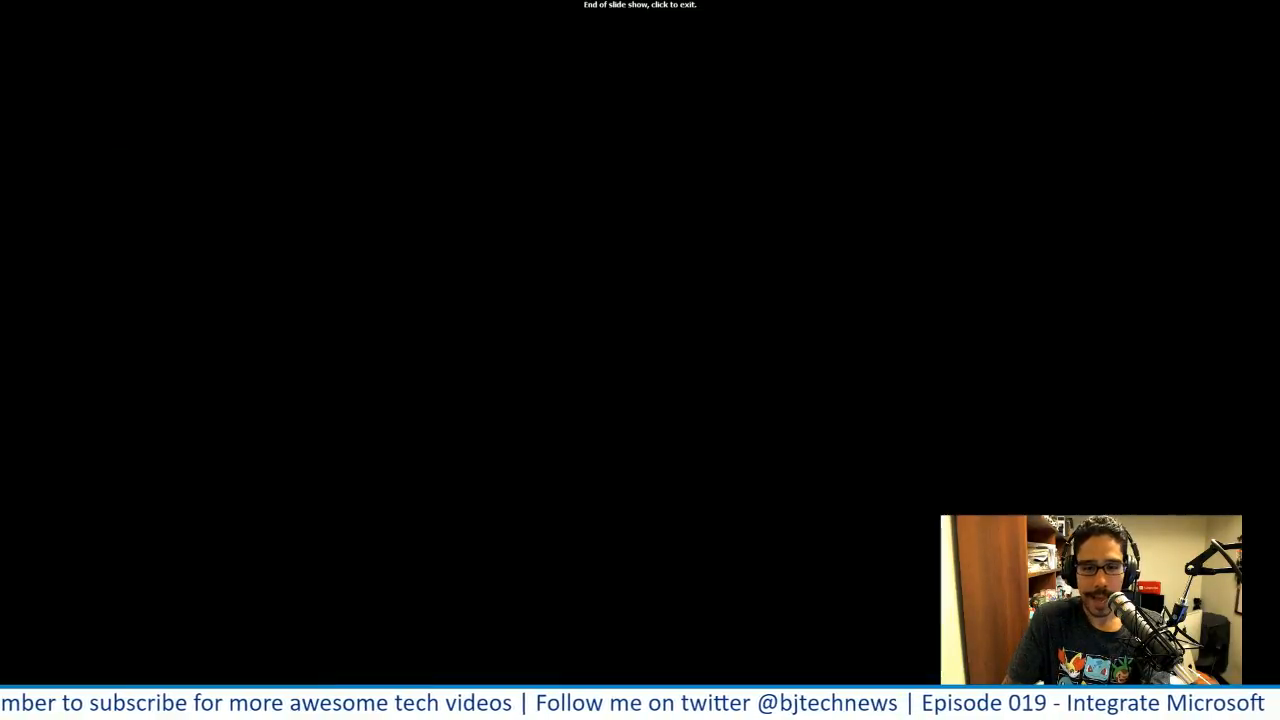
Exit the slide show and switch to the bj-mdt virtual machine's desktop to point out the Azure AD Connect shortcut
click(512, 594)
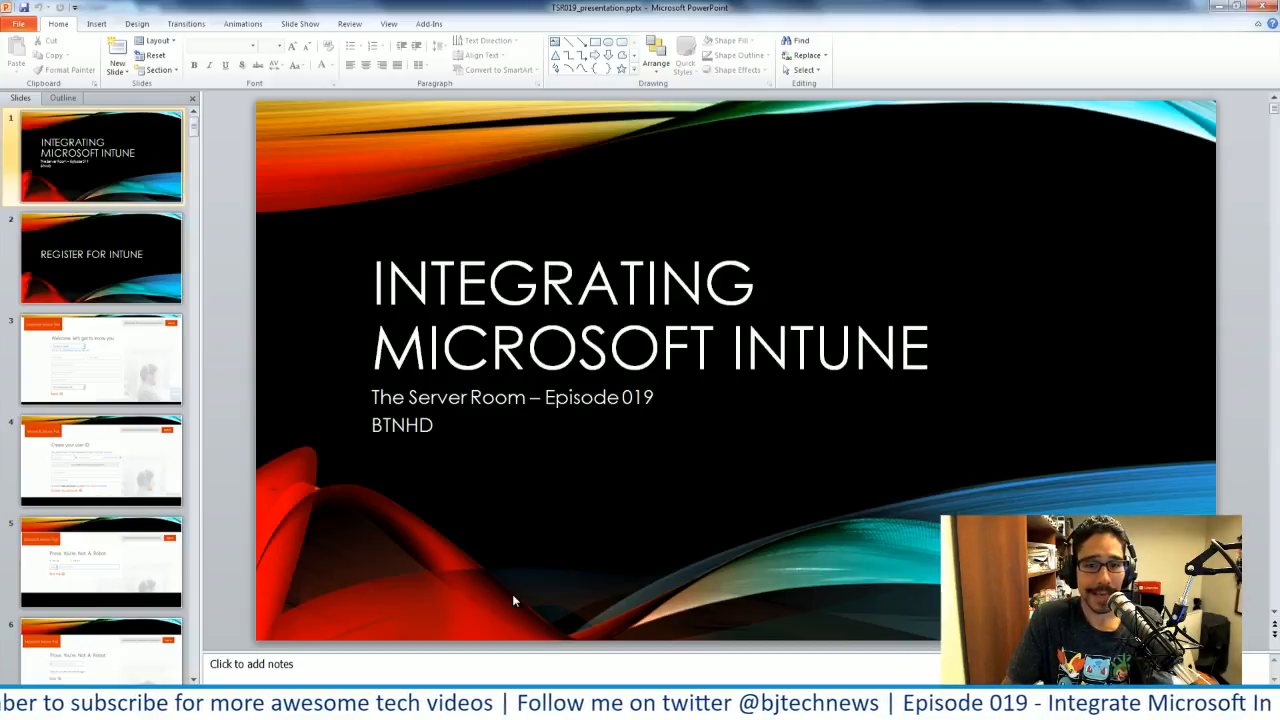
click(325, 704)
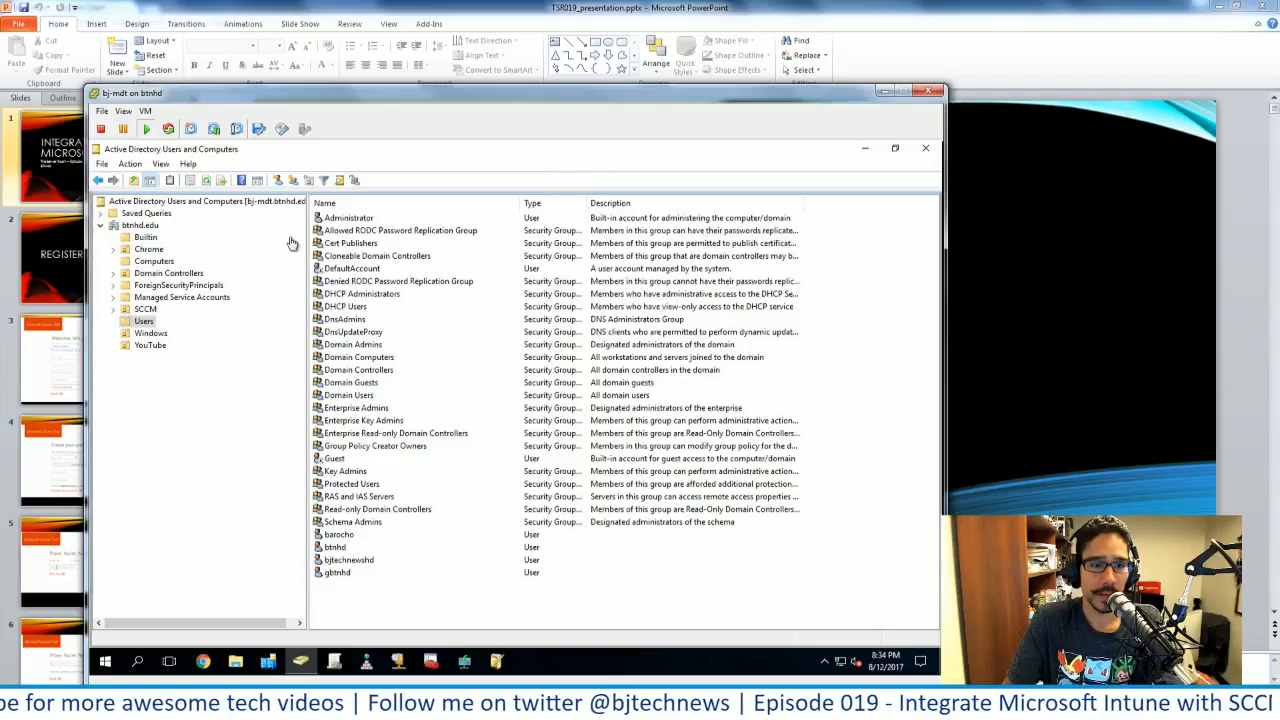
click(866, 150)
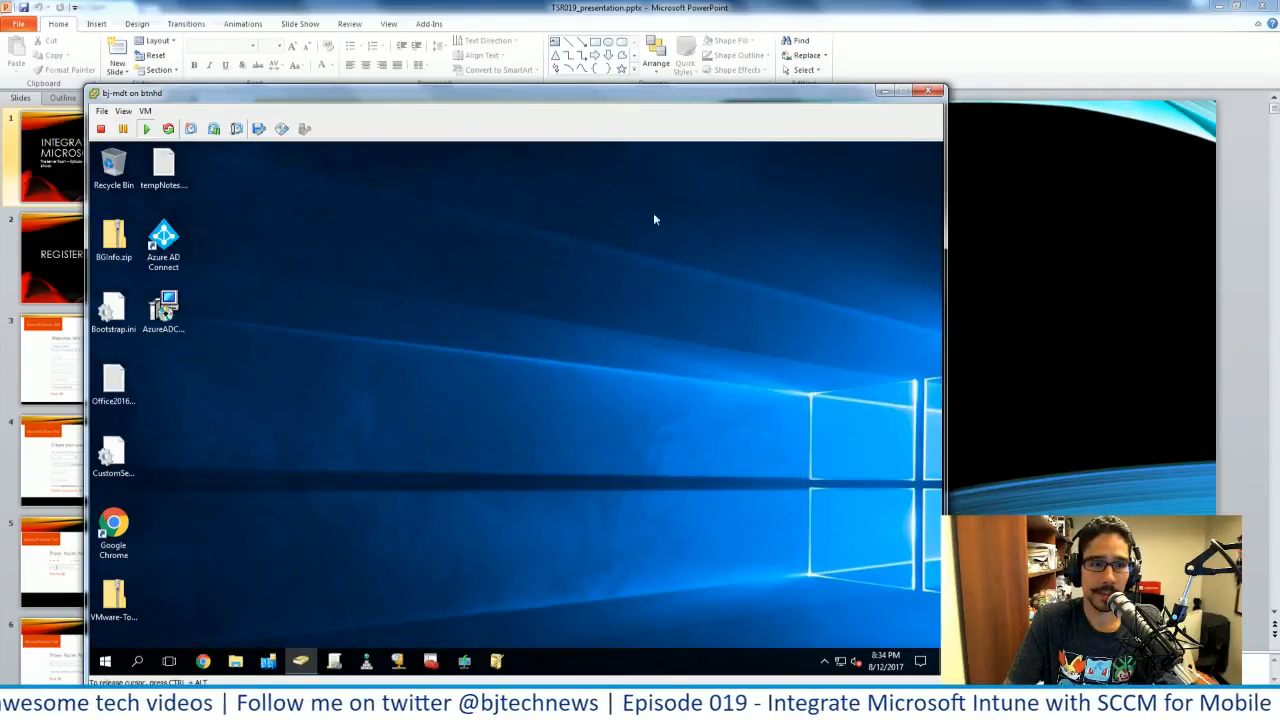
click(164, 238)
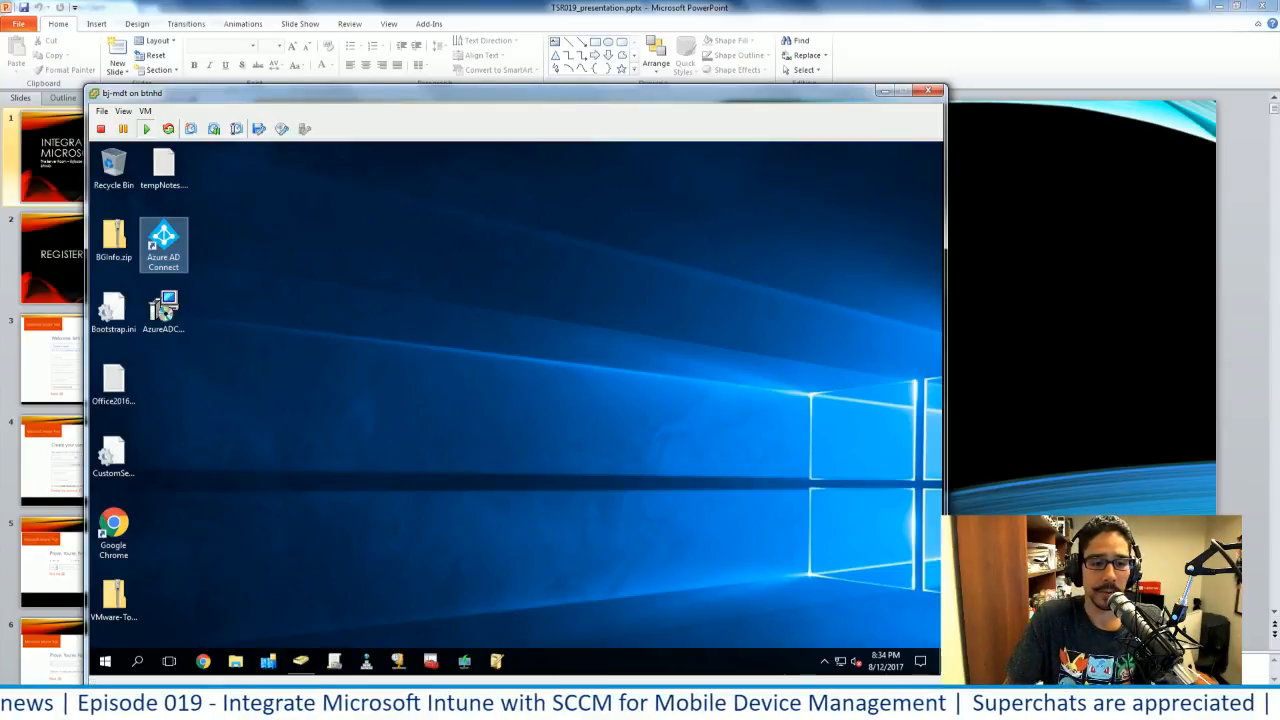
Switch to the Office 365 Admin center and display the active users to check their license and sync status
click(222, 706)
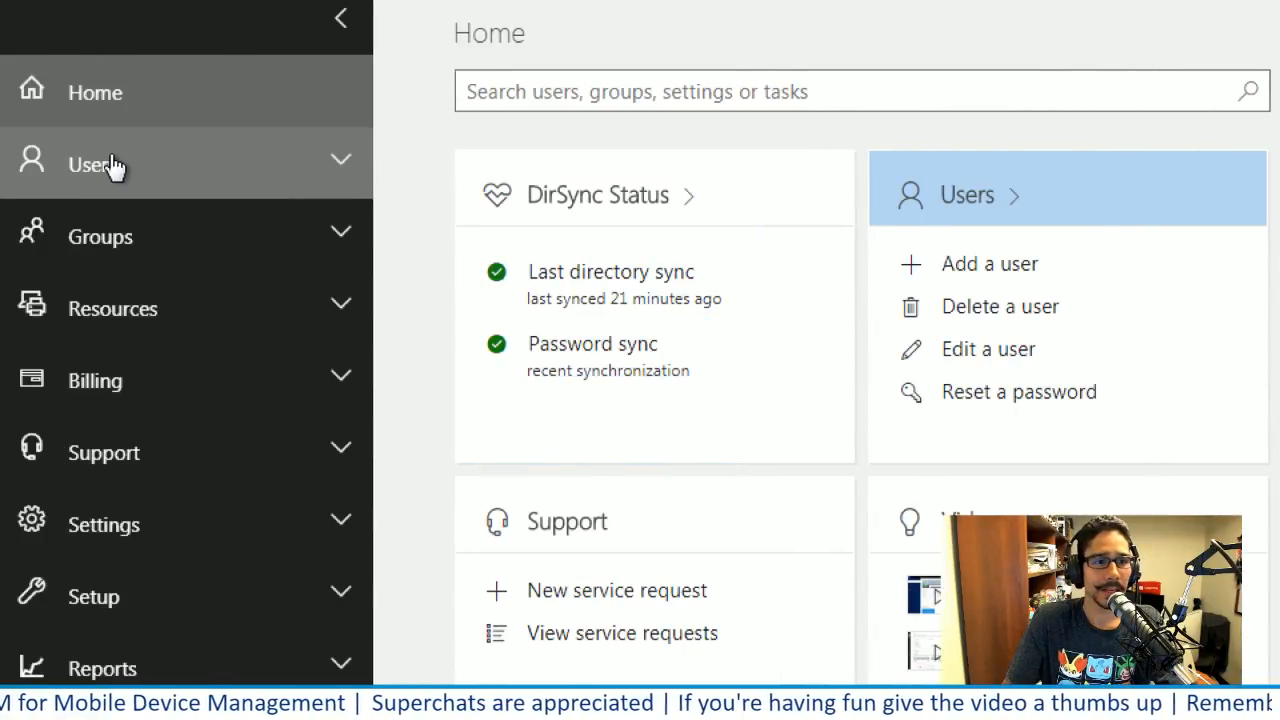
click(113, 165)
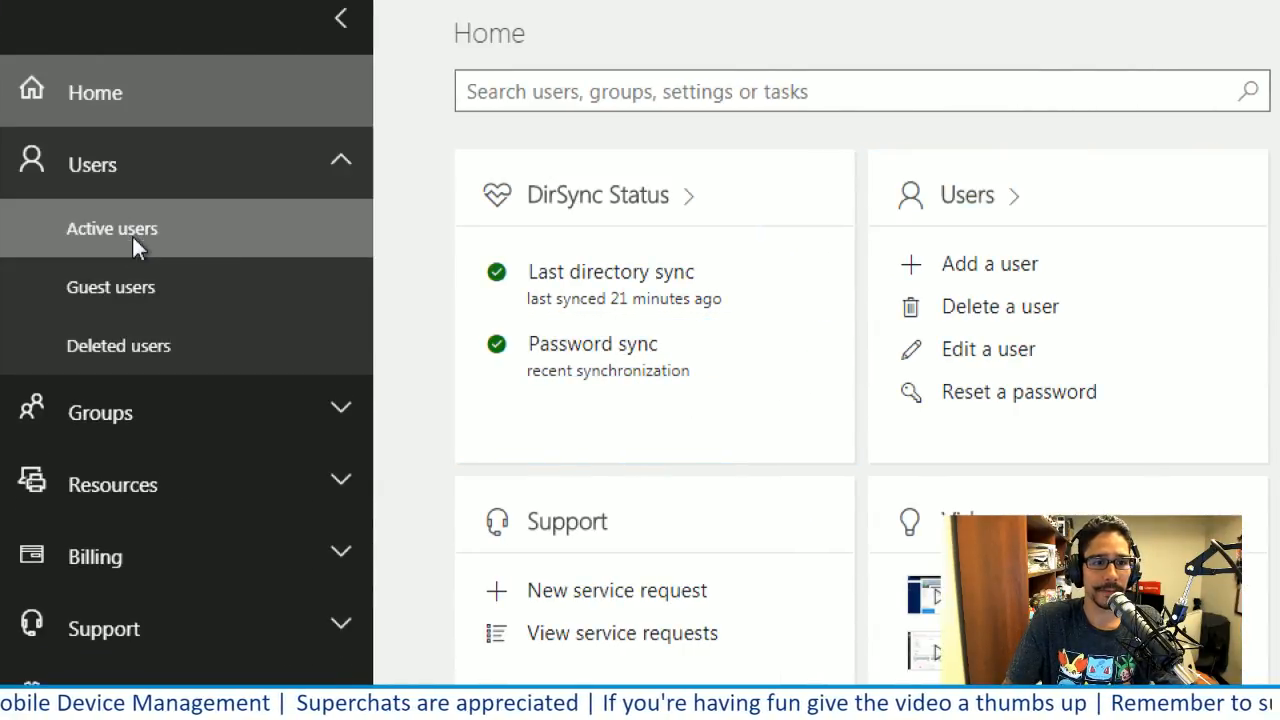
click(132, 234)
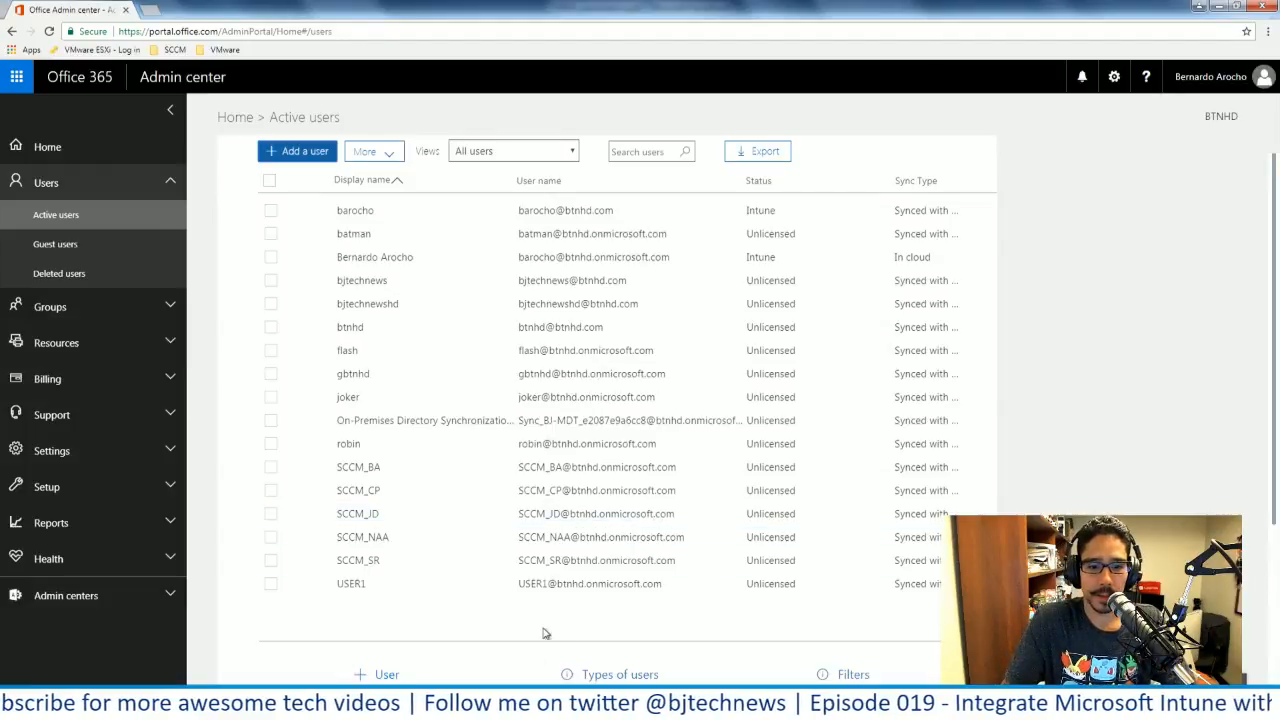
Switch to Configuration Manager on the bj-sccm virtual machine and open the properties of the Microsoft Intune Subscription
key(alt+Tab)
click(556, 415)
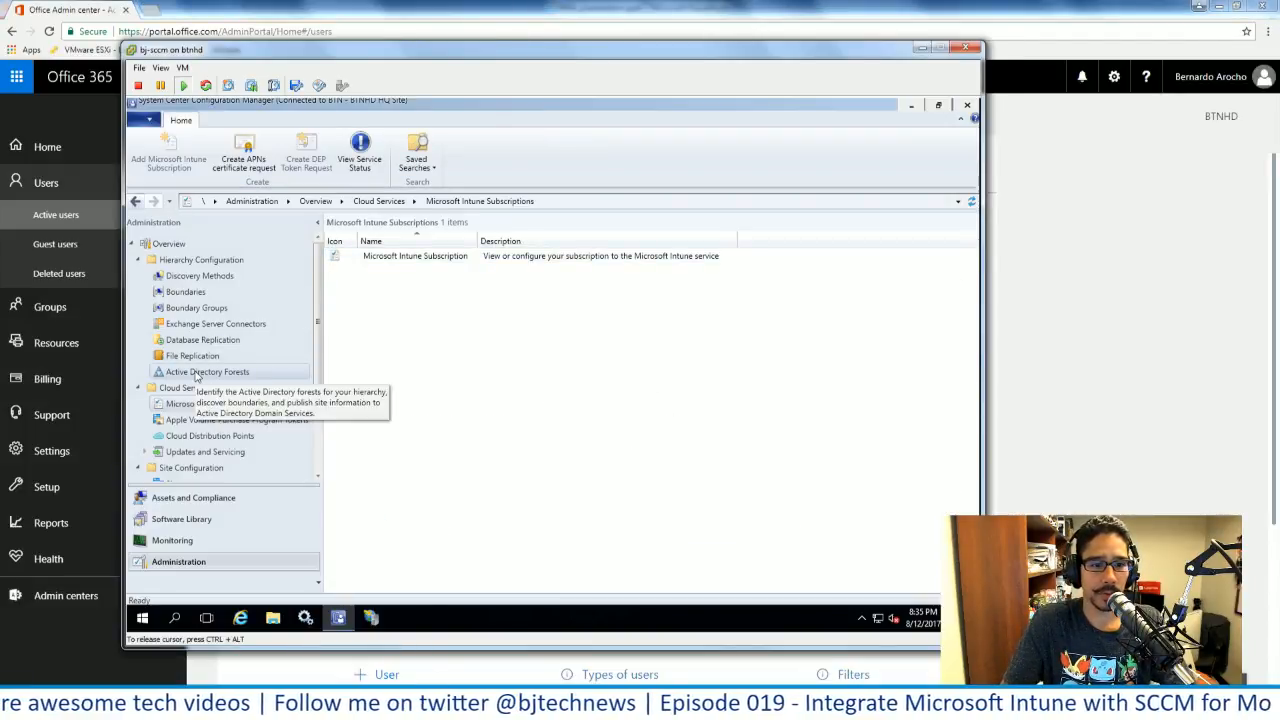
right_click(403, 262)
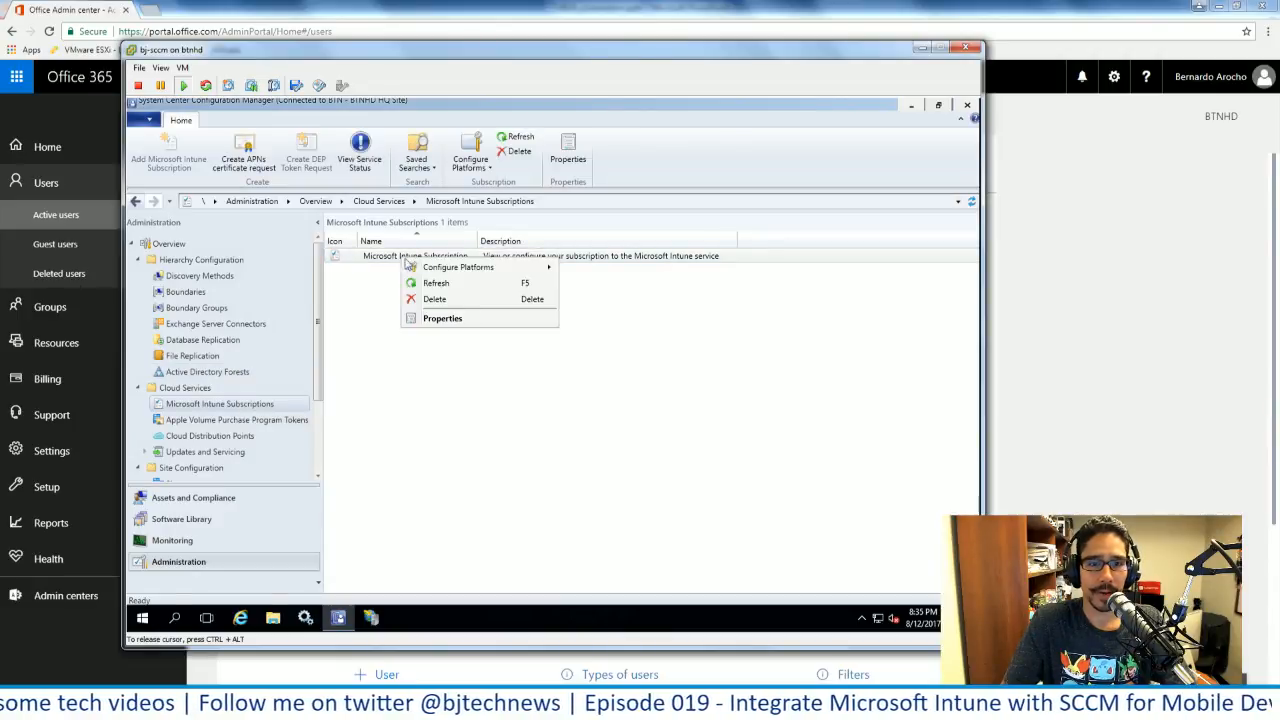
click(442, 318)
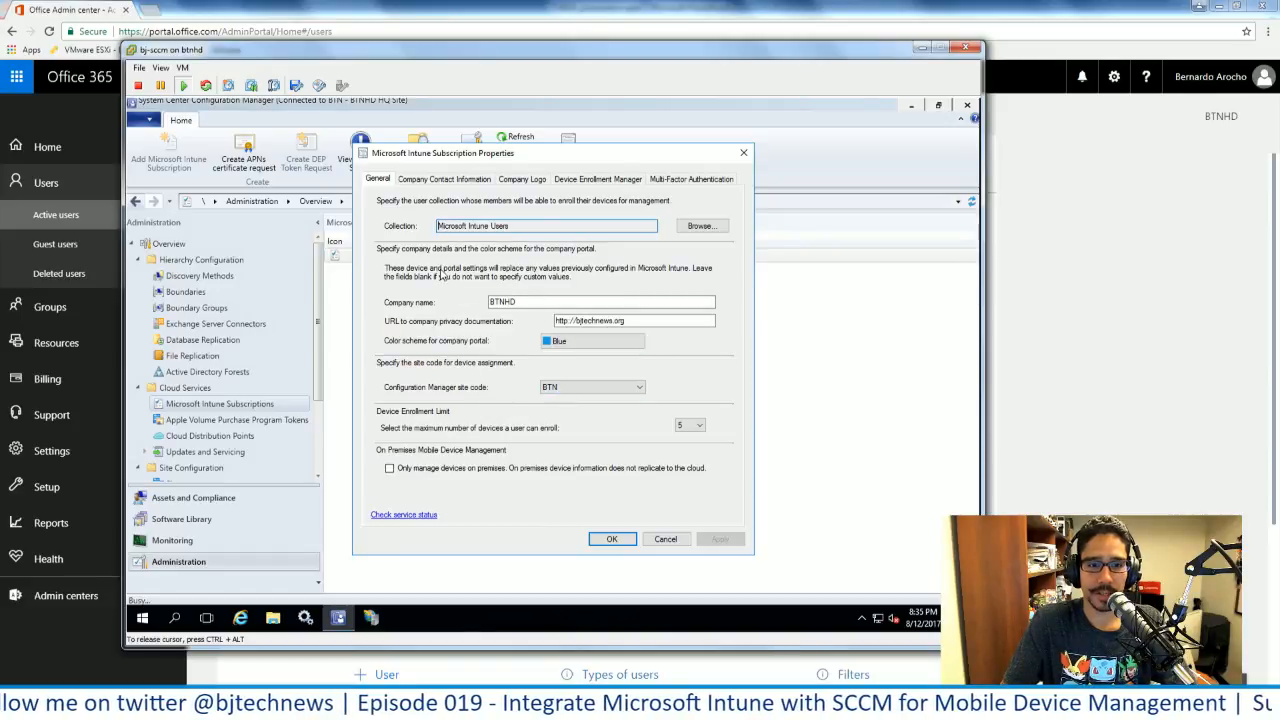
Review the IT department contact name and email address in the subscription's company contact information
click(436, 179)
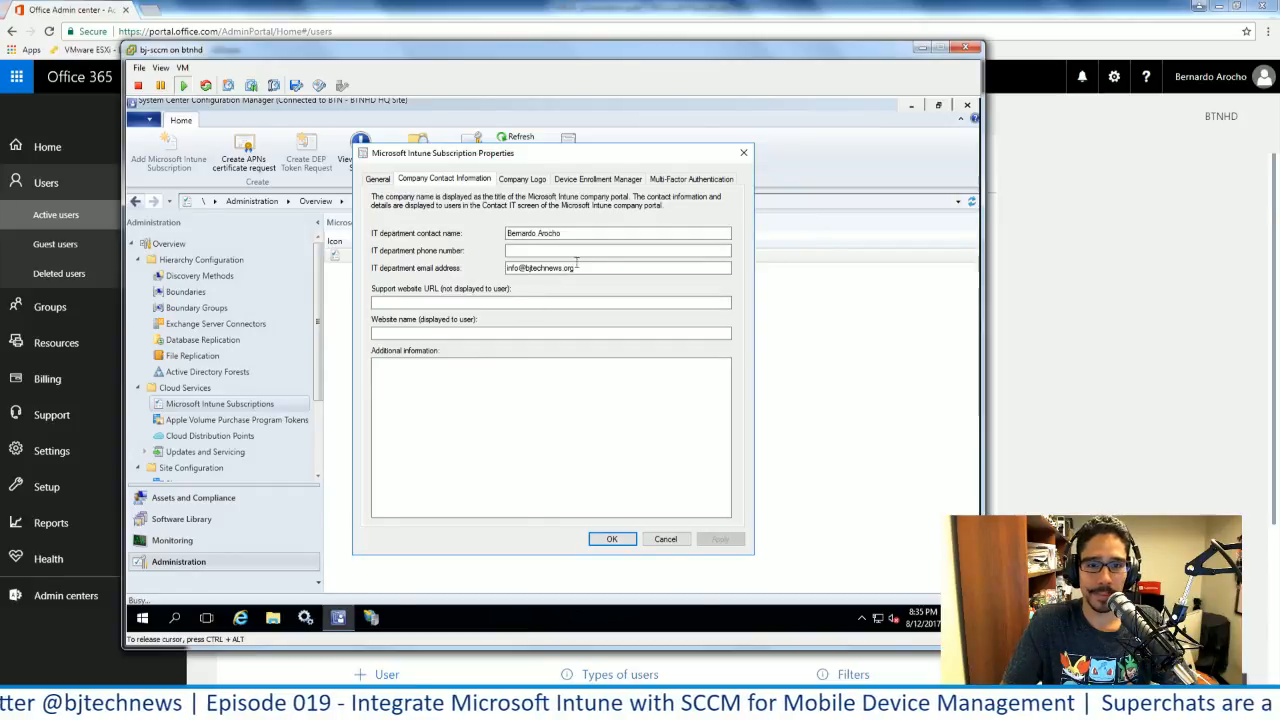
double_click(570, 268)
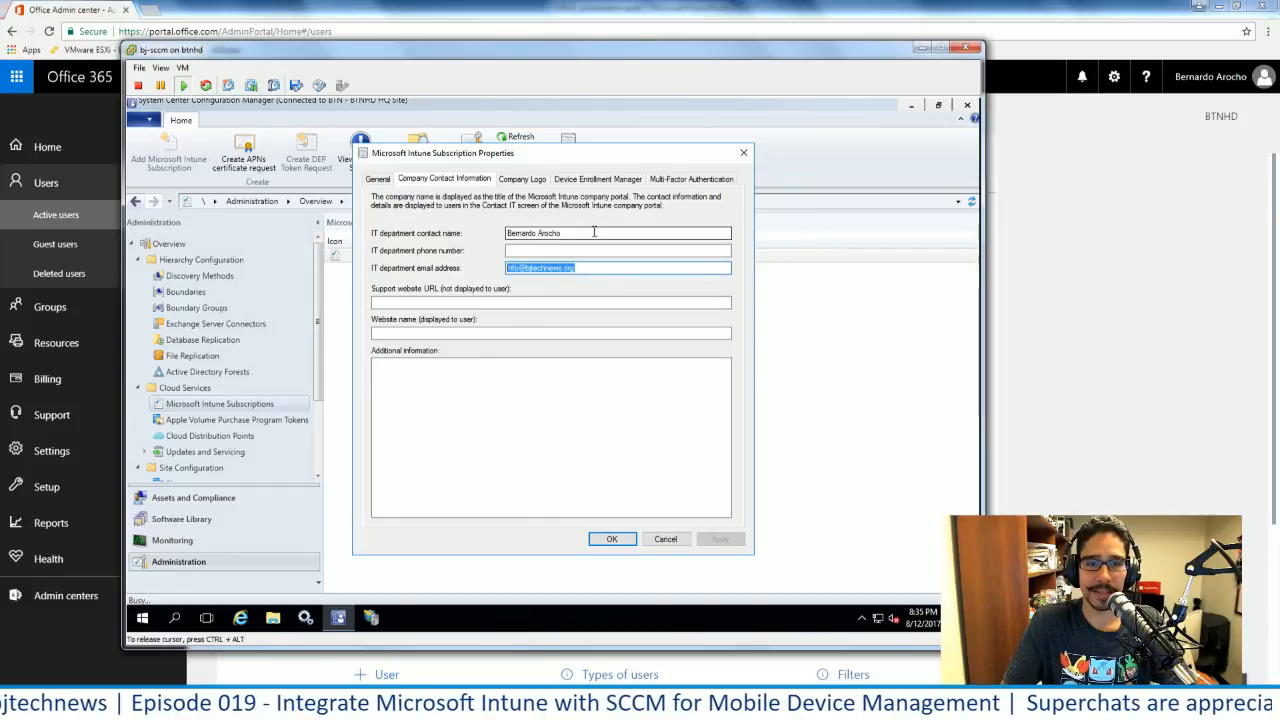
drag(594, 232, 503, 233)
drag(611, 268, 451, 281)
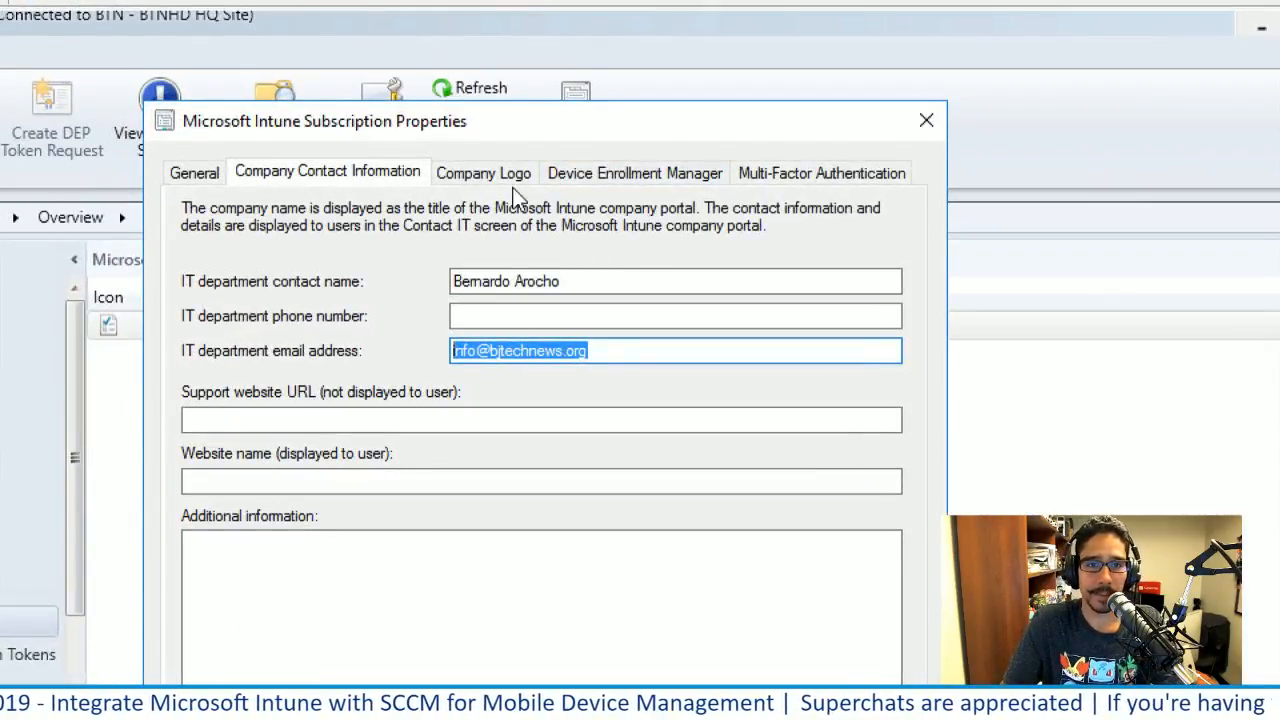
Examine the subscription's company logo, device enrollment manager and multi-factor authentication settings without changing them
click(500, 176)
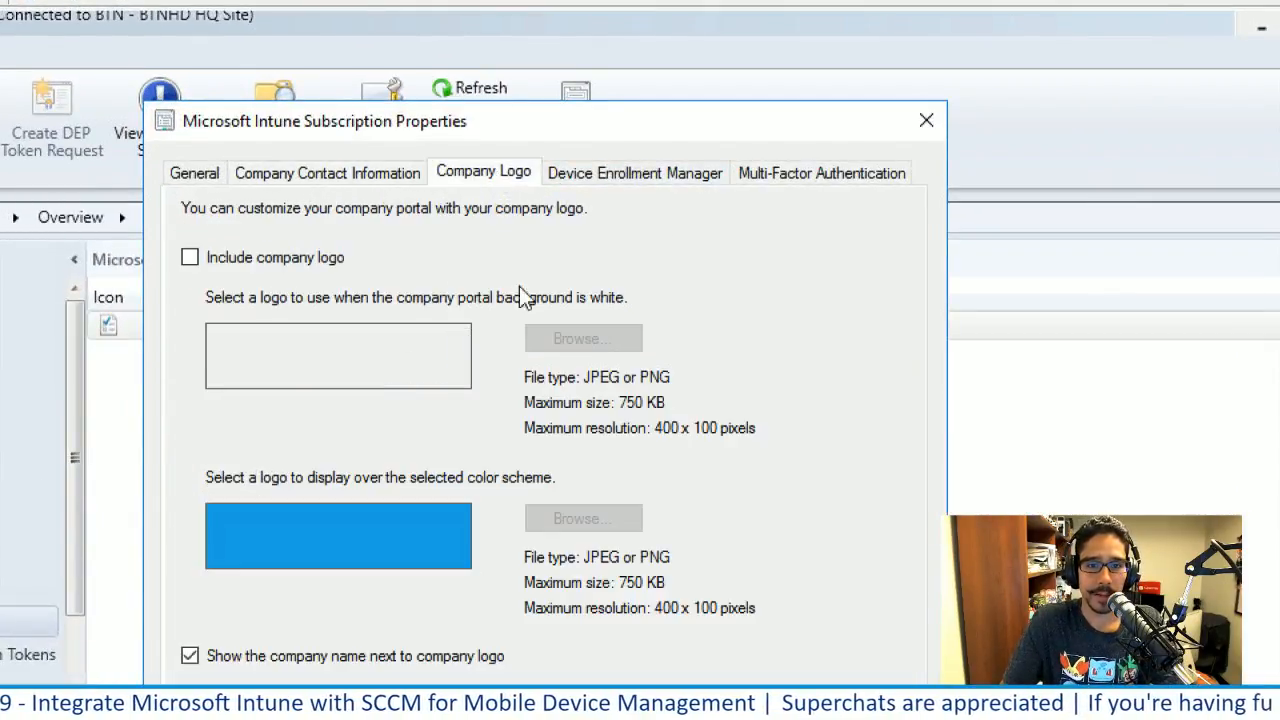
click(651, 174)
click(686, 648)
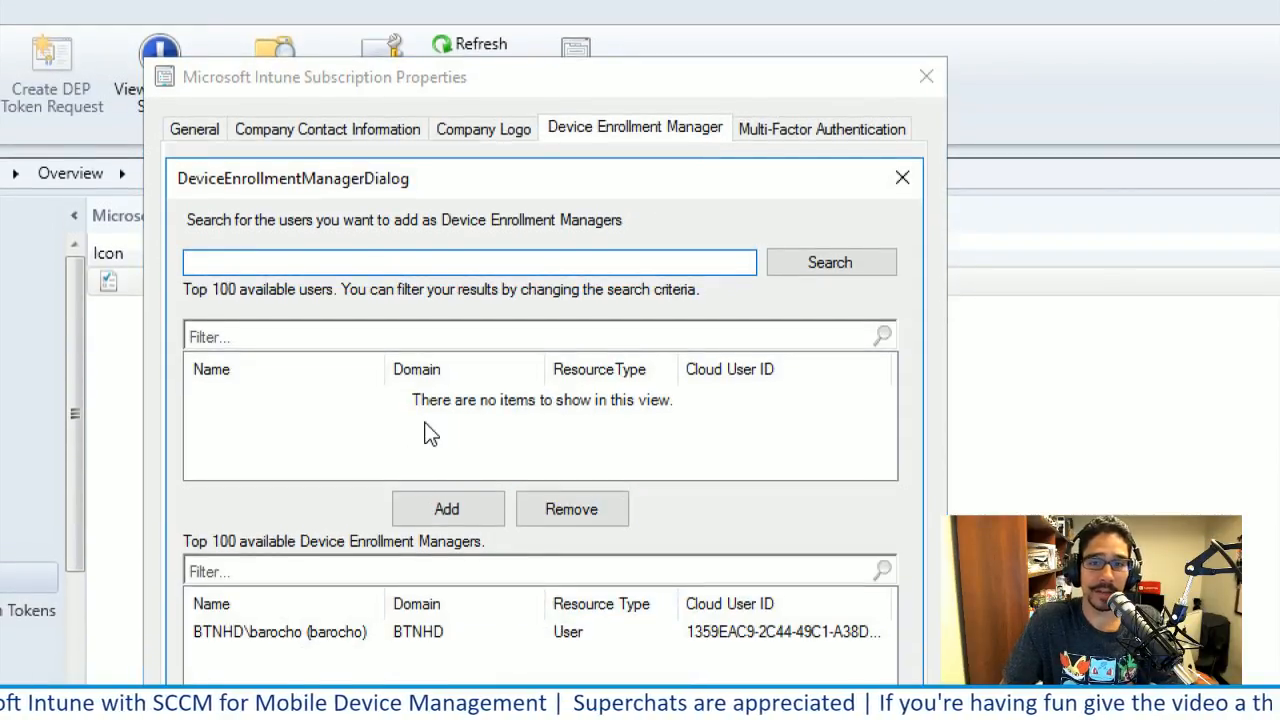
click(903, 179)
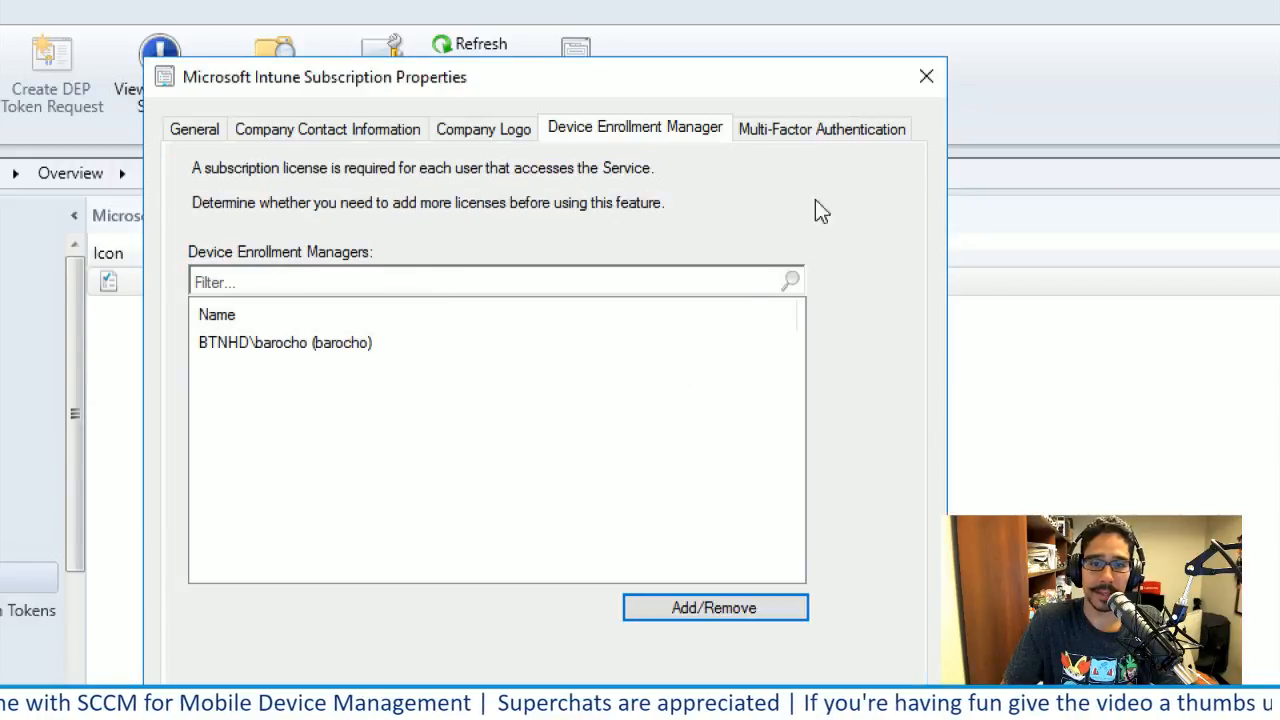
click(788, 130)
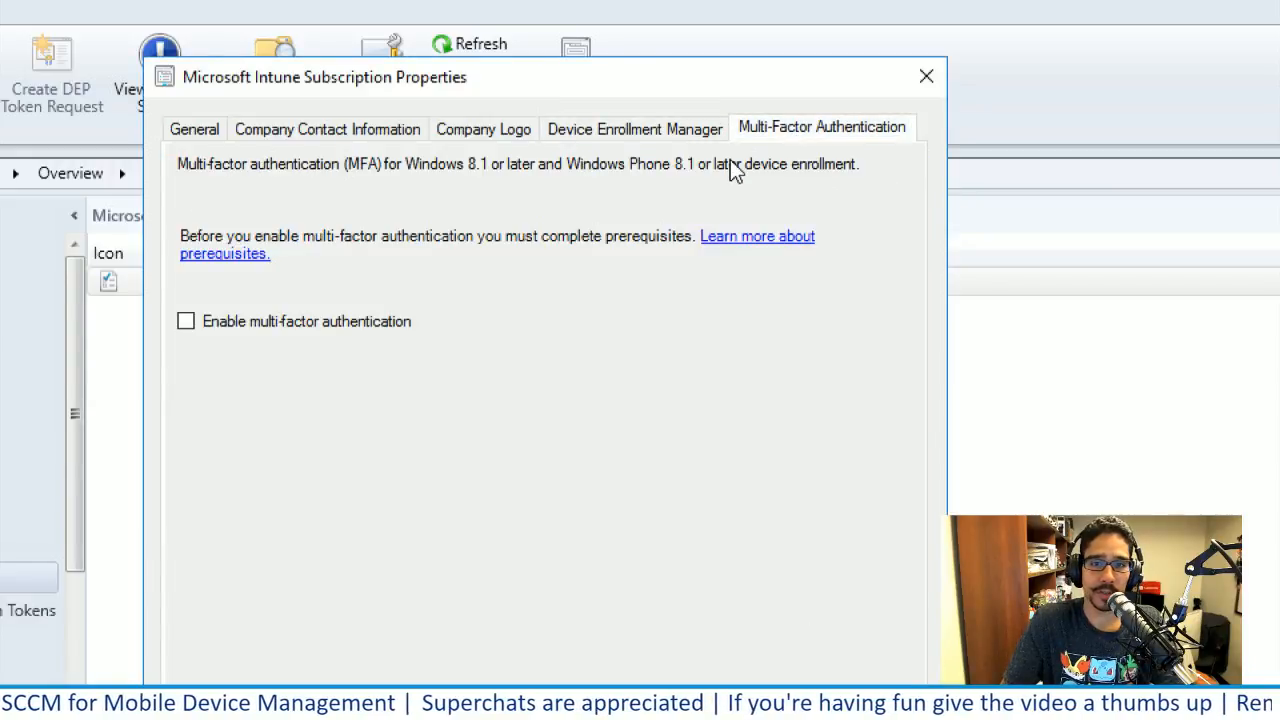